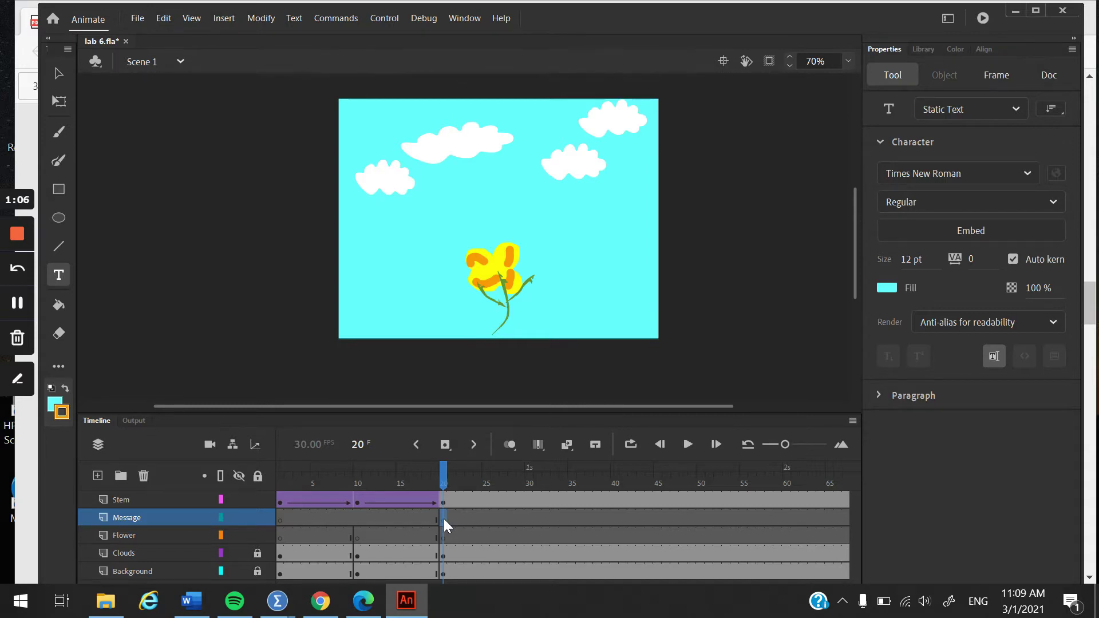
Add the static text "A flower for you" at frame 20 of the Message layer and colour it dark maroon #330000.
left_click(444, 519)
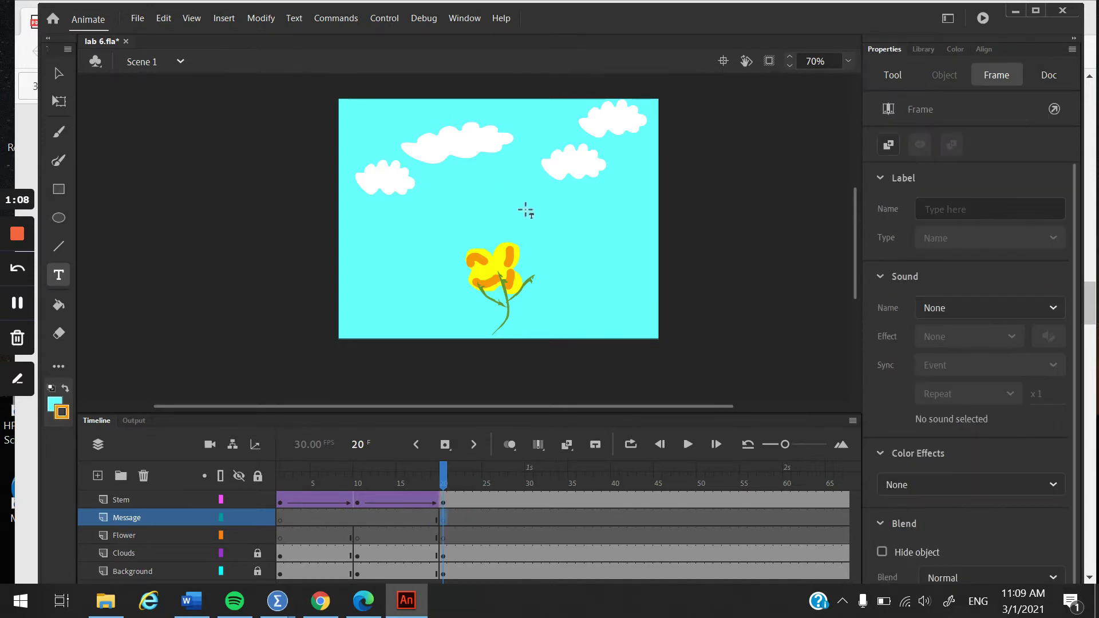
left_click_drag(526, 174, 634, 238)
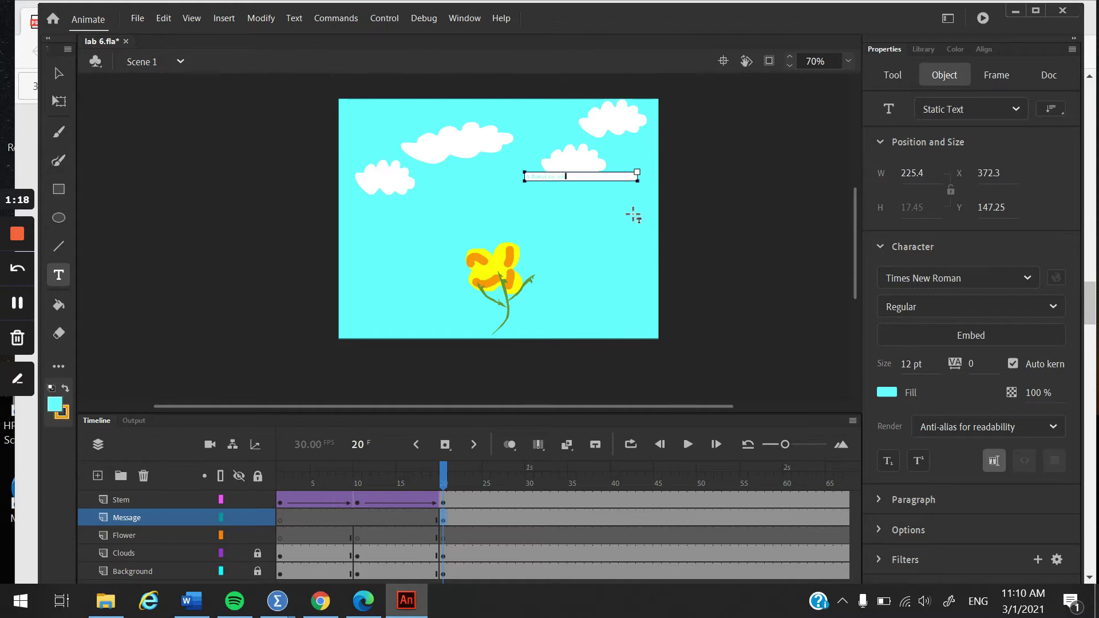
left_click_drag(569, 177, 511, 177)
left_click(887, 392)
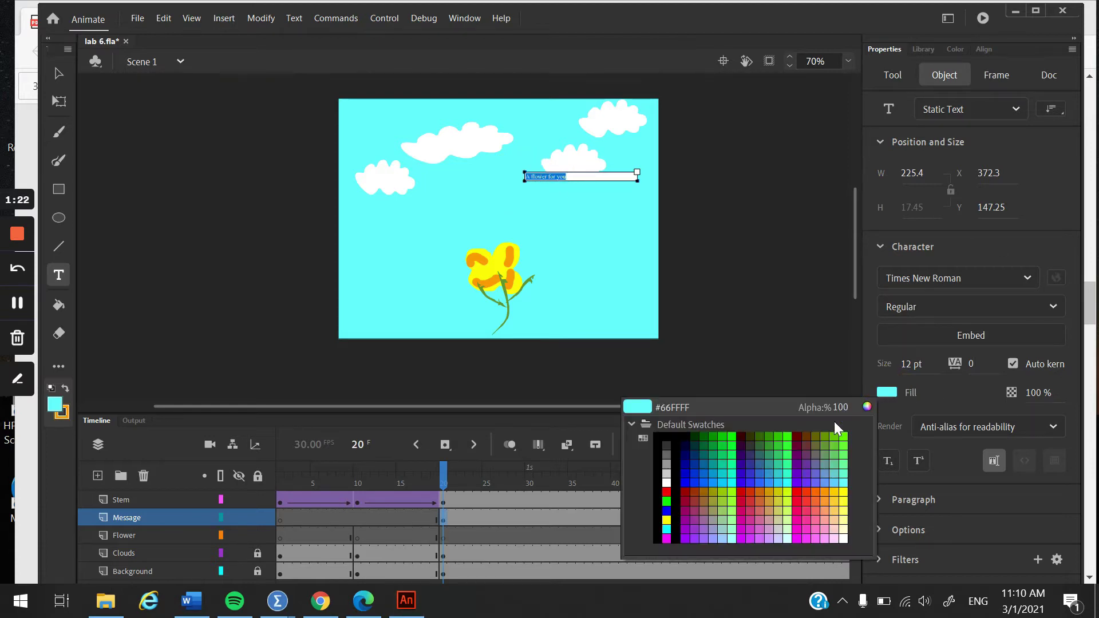
left_click(742, 441)
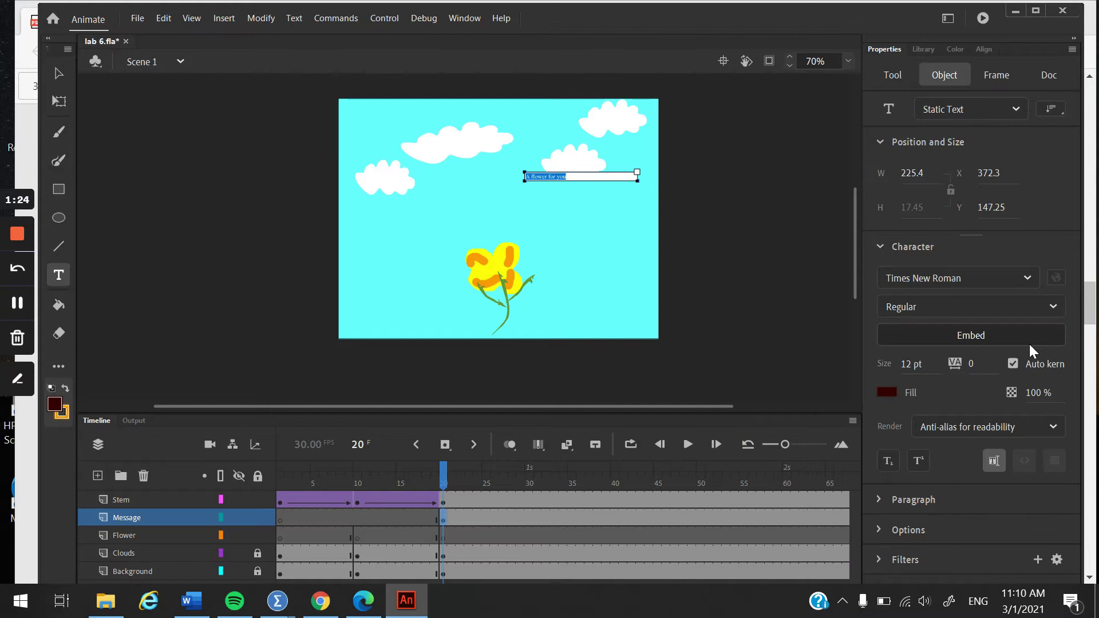
Set the message's font to Microsoft Tai Le and its size to 94 pt.
left_click(1028, 276)
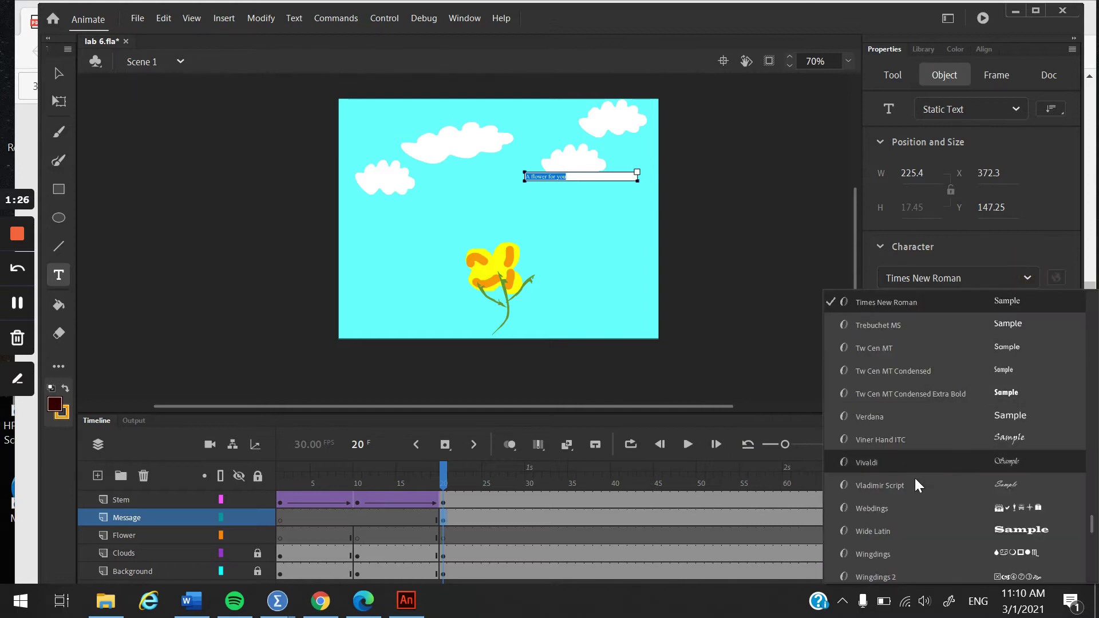
scroll(928, 458, "up", 10)
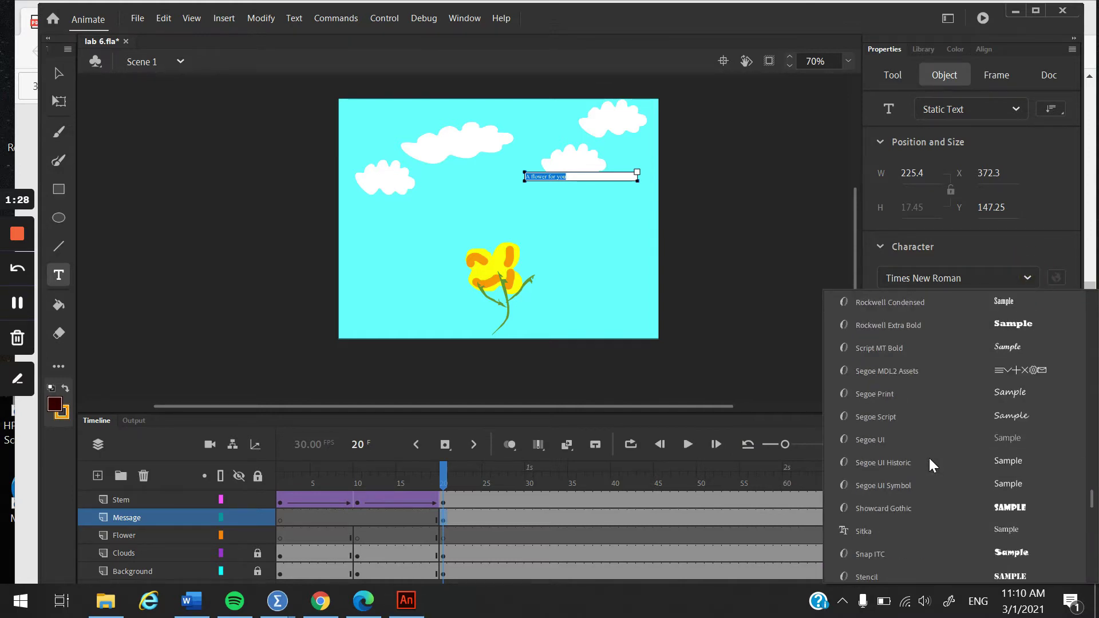
scroll(957, 393, "up", 3)
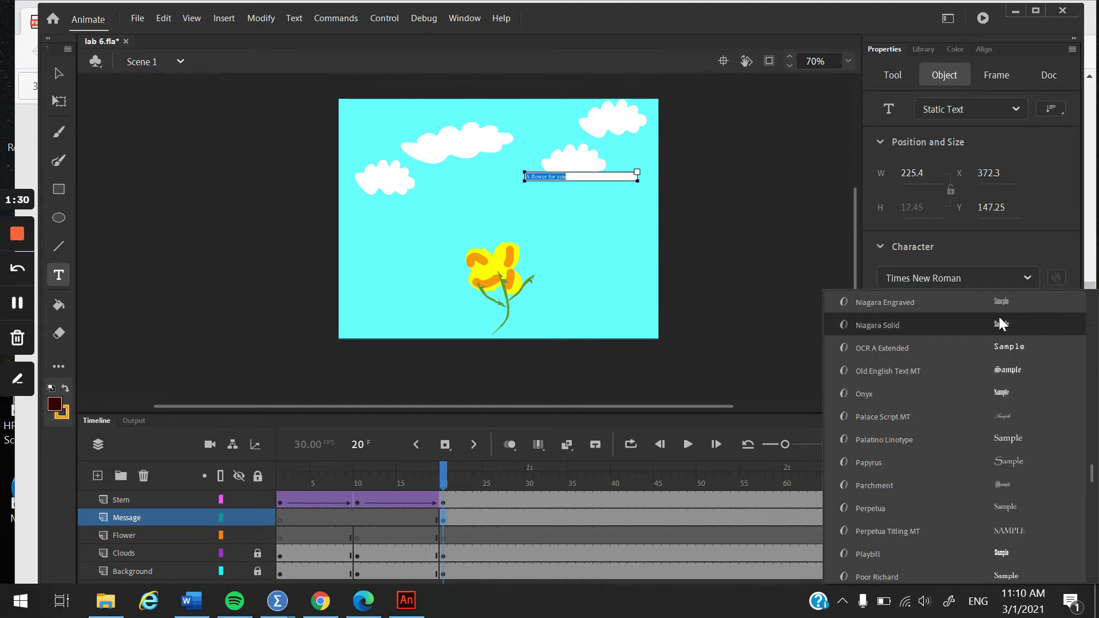
scroll(1036, 476, "up", 5)
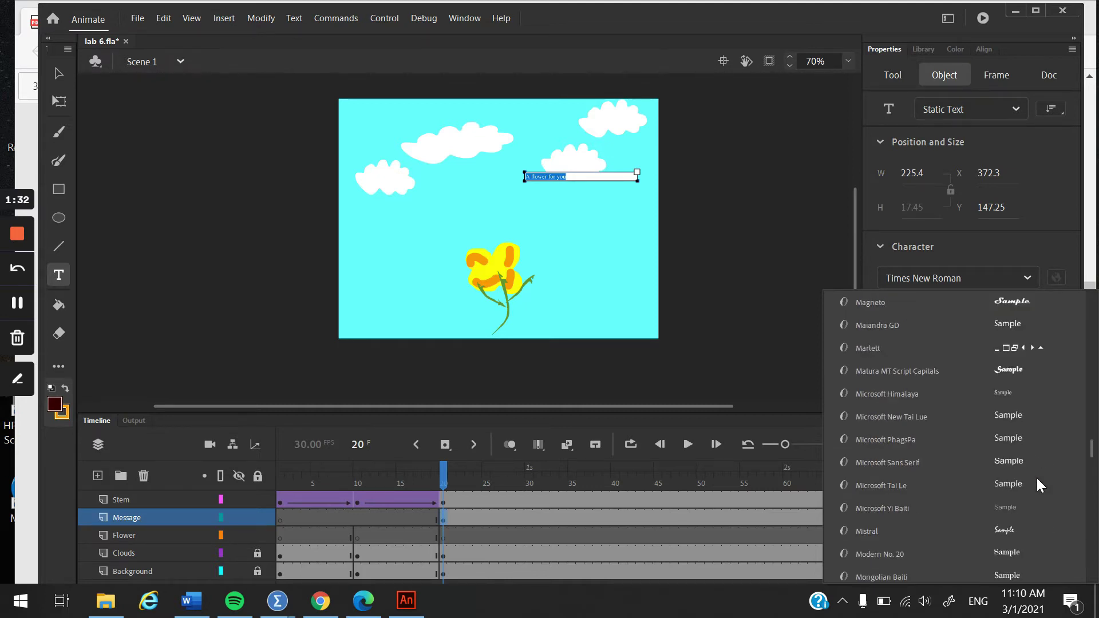
left_click(1023, 484)
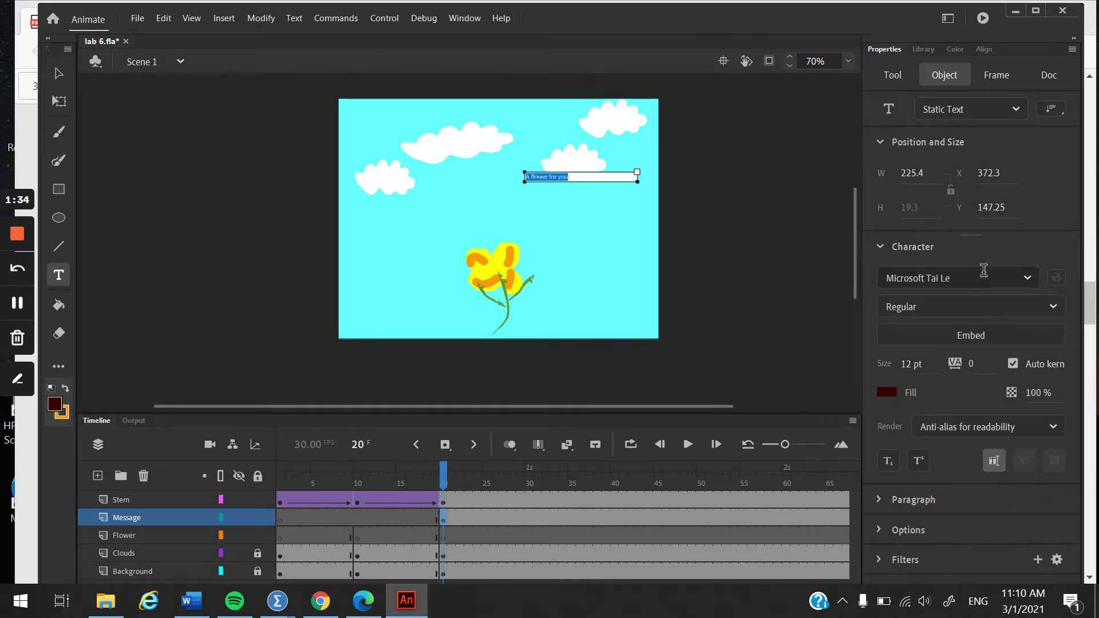
left_click_drag(913, 364, 979, 365)
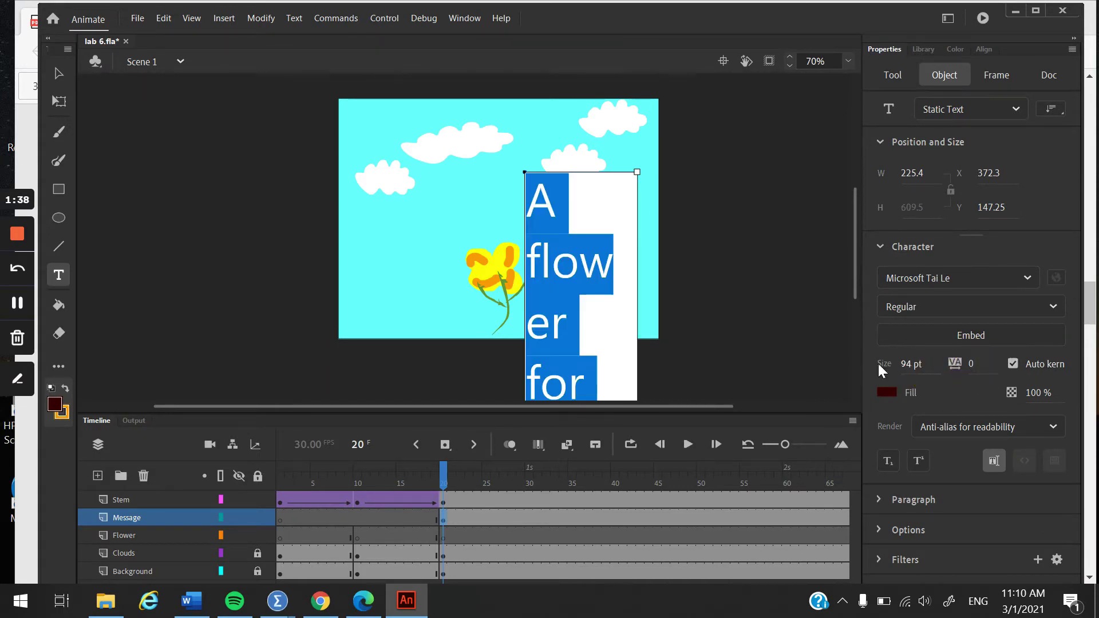
Widen the message's text box to about 714.75 so it fits on one line, and position it at about X 6.65, Y 148.65.
left_click(60, 73)
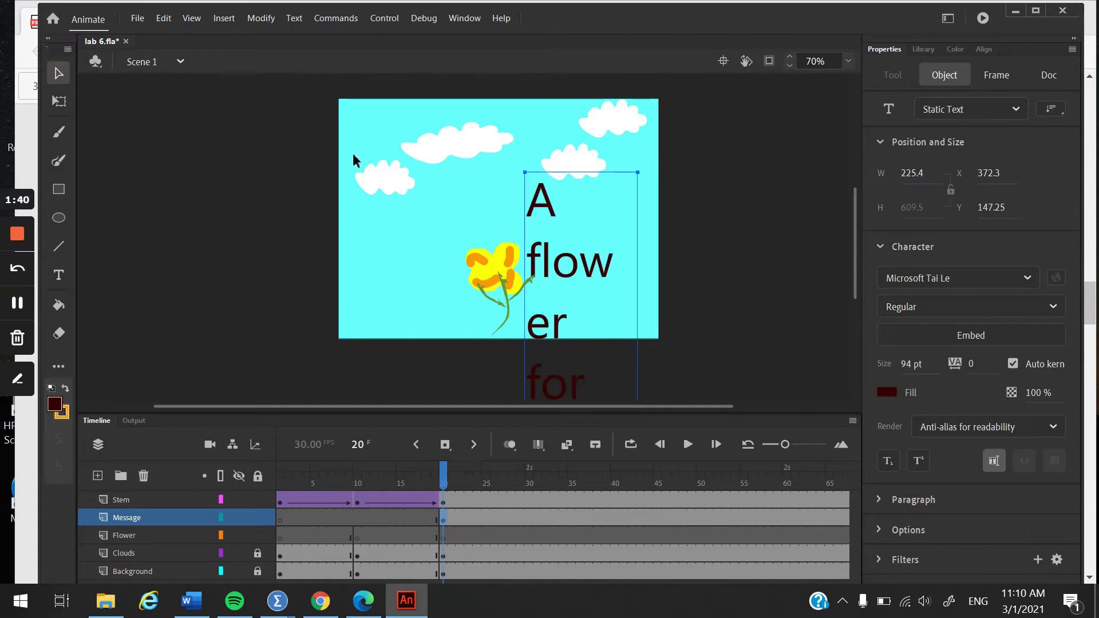
left_click_drag(559, 245, 510, 198)
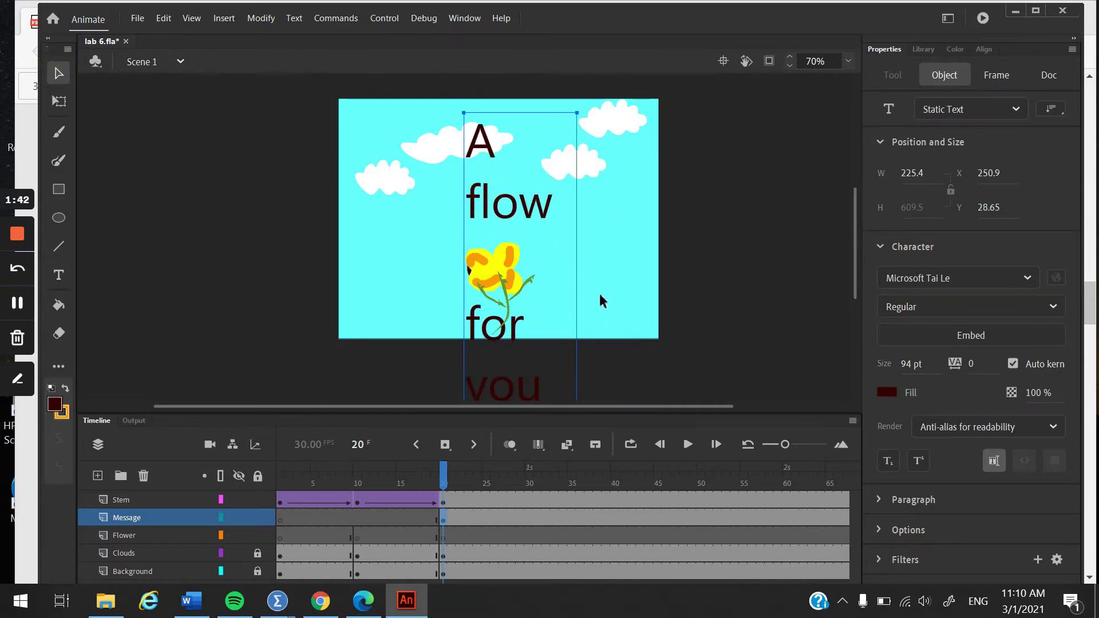
left_click_drag(577, 113, 821, 112)
left_click_drag(540, 144, 442, 188)
Reduce the font size of the whole message to 84 pt.
double_click(428, 200)
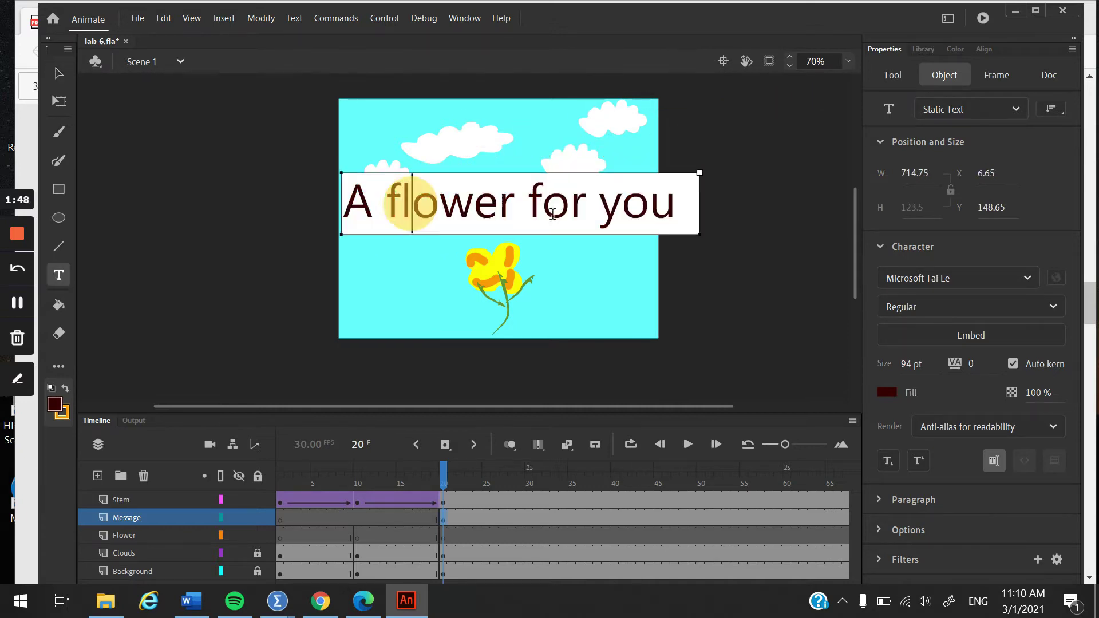
key("ctrl+a")
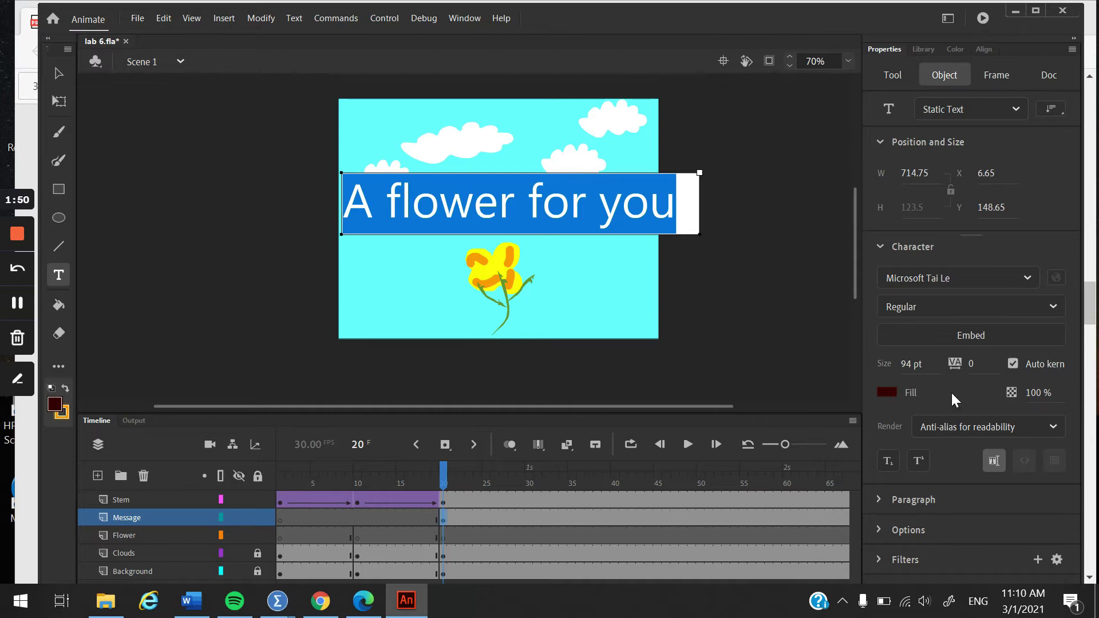
left_click_drag(914, 371, 906, 370)
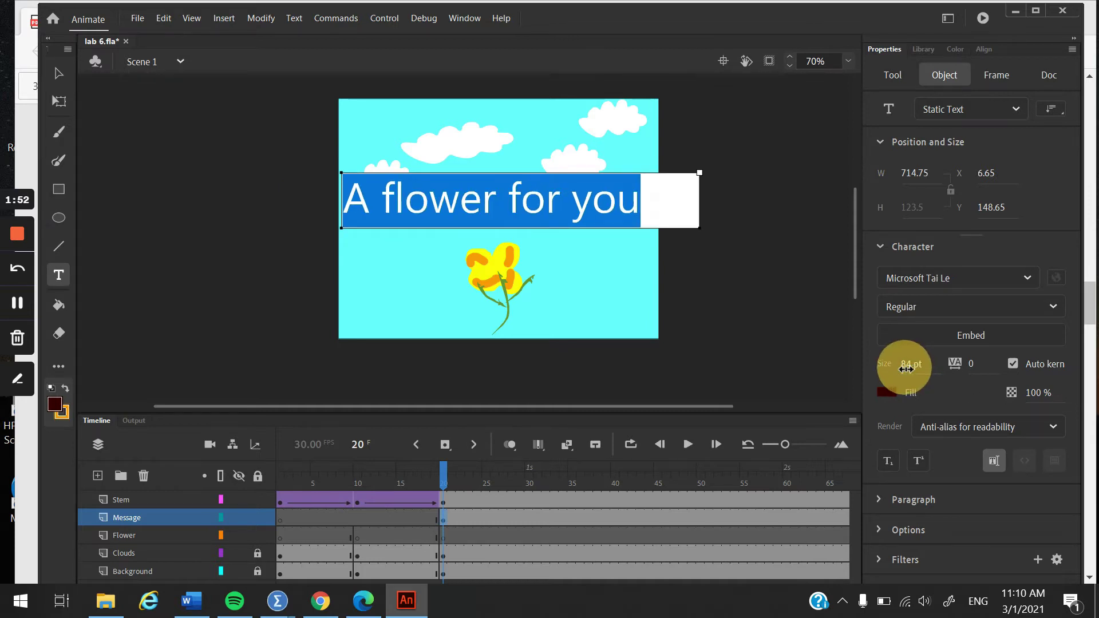
Try the message text in Bold style and in the Mistral font.
left_click(960, 303)
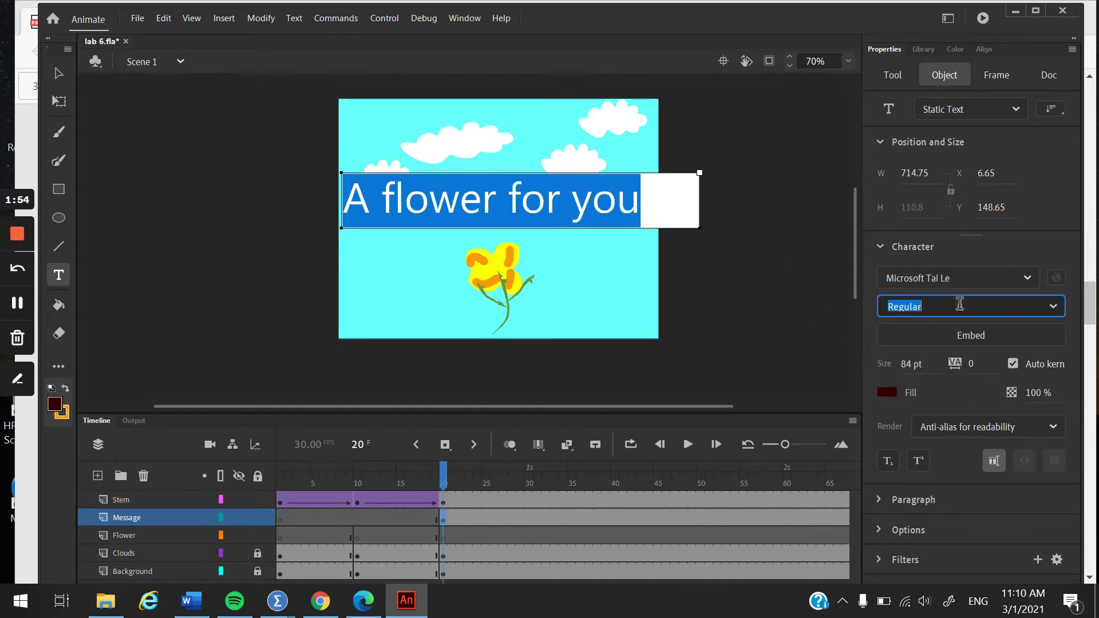
left_click(1057, 306)
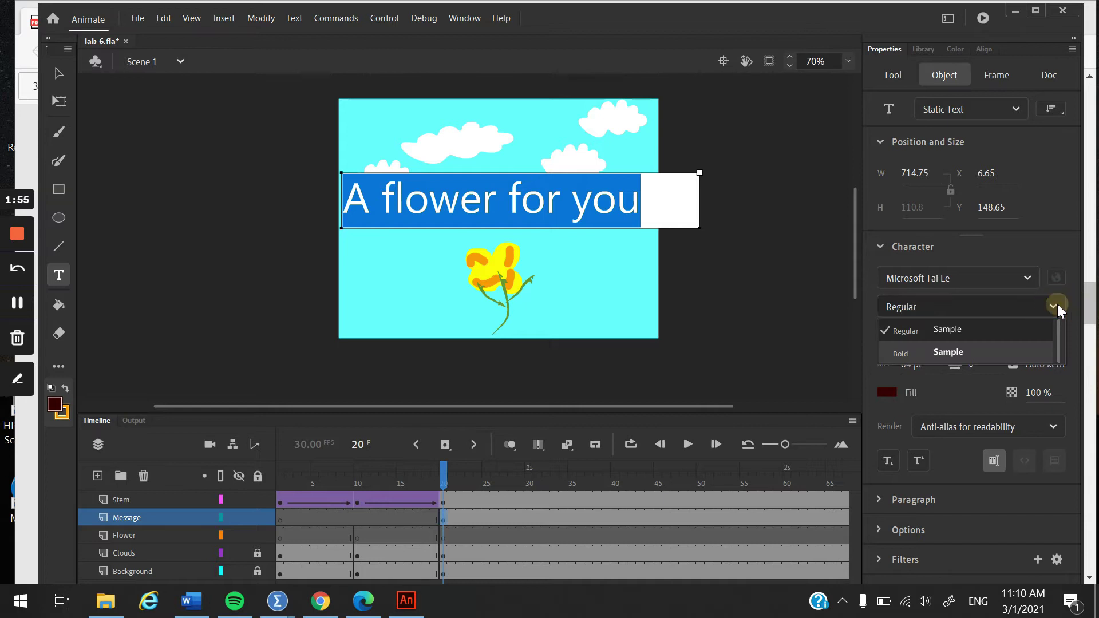
left_click(925, 346)
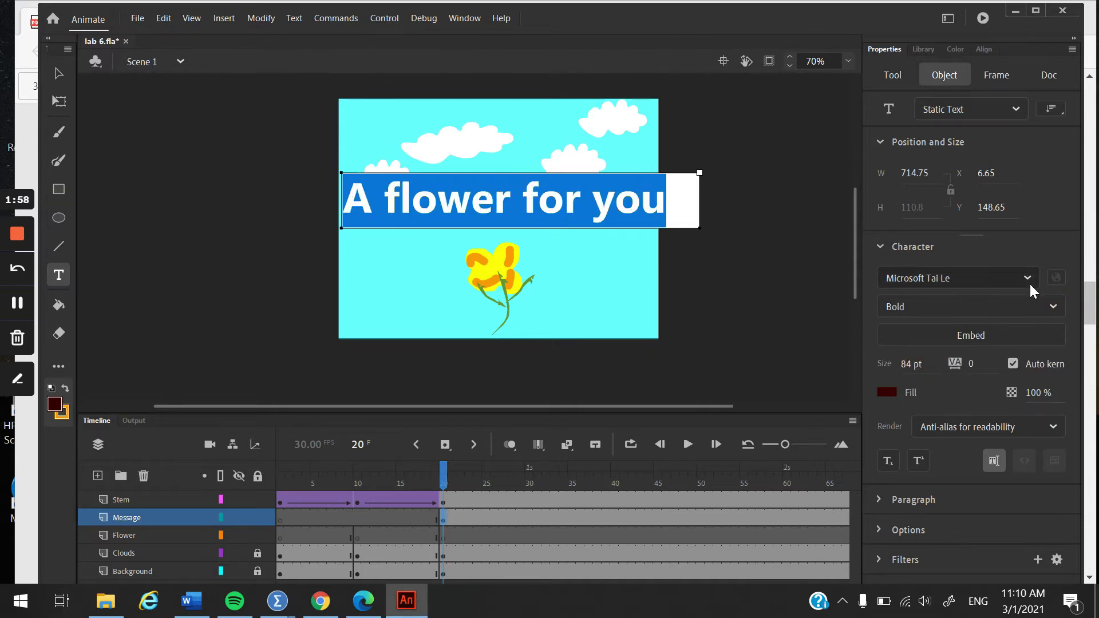
left_click(1028, 280)
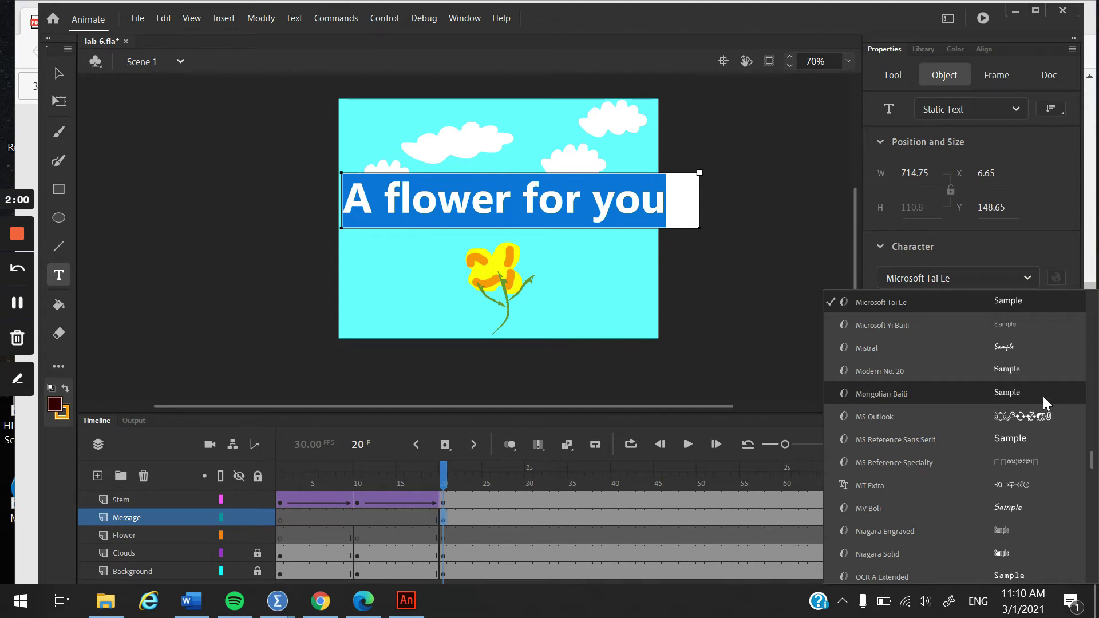
left_click(1018, 346)
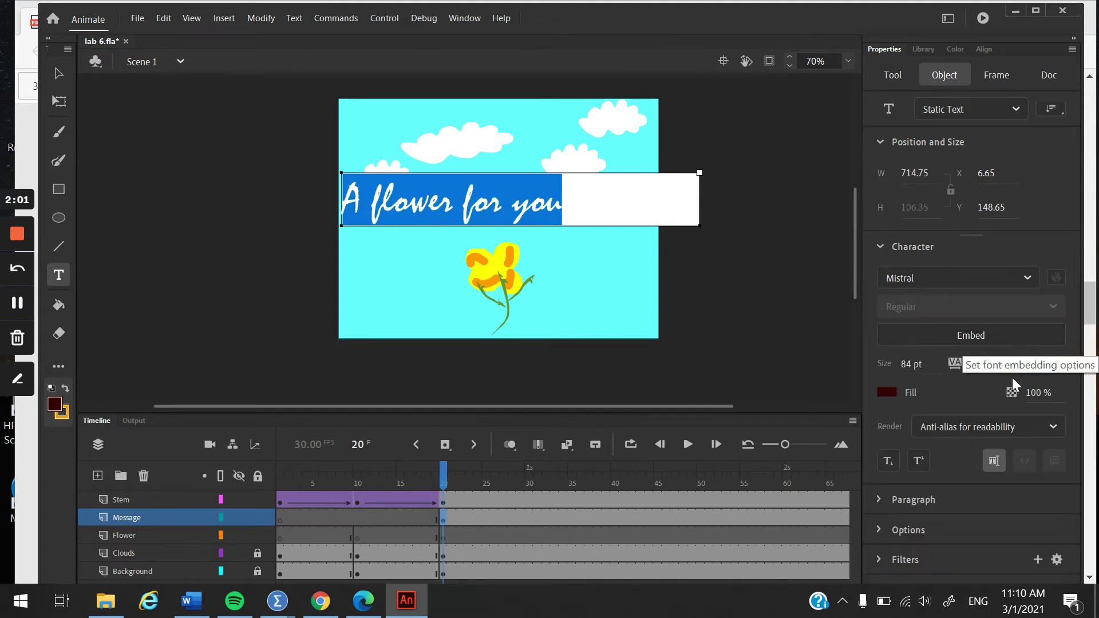
Set the message's font to Gigi.
left_click(1028, 278)
scroll(1019, 418, "up", 15)
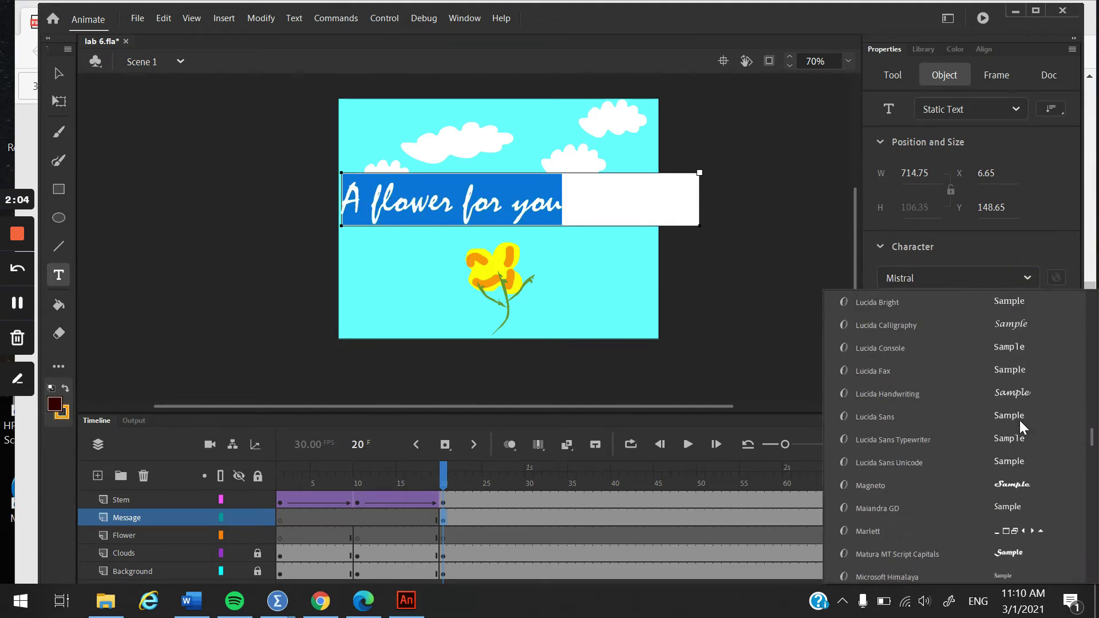
scroll(1019, 420, "up", 4)
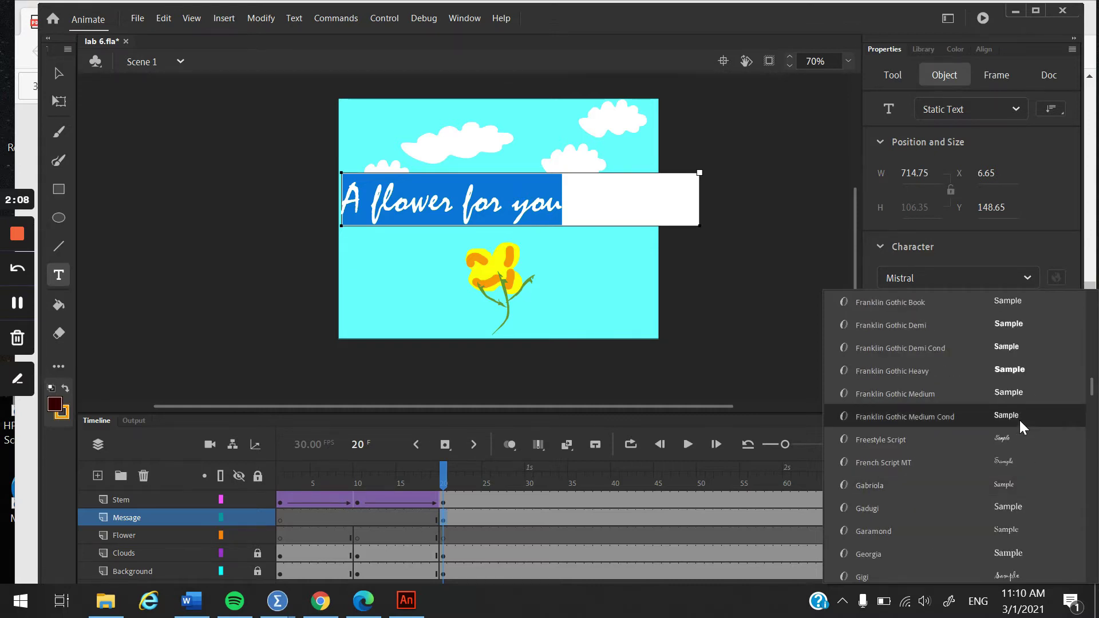
left_click(1012, 575)
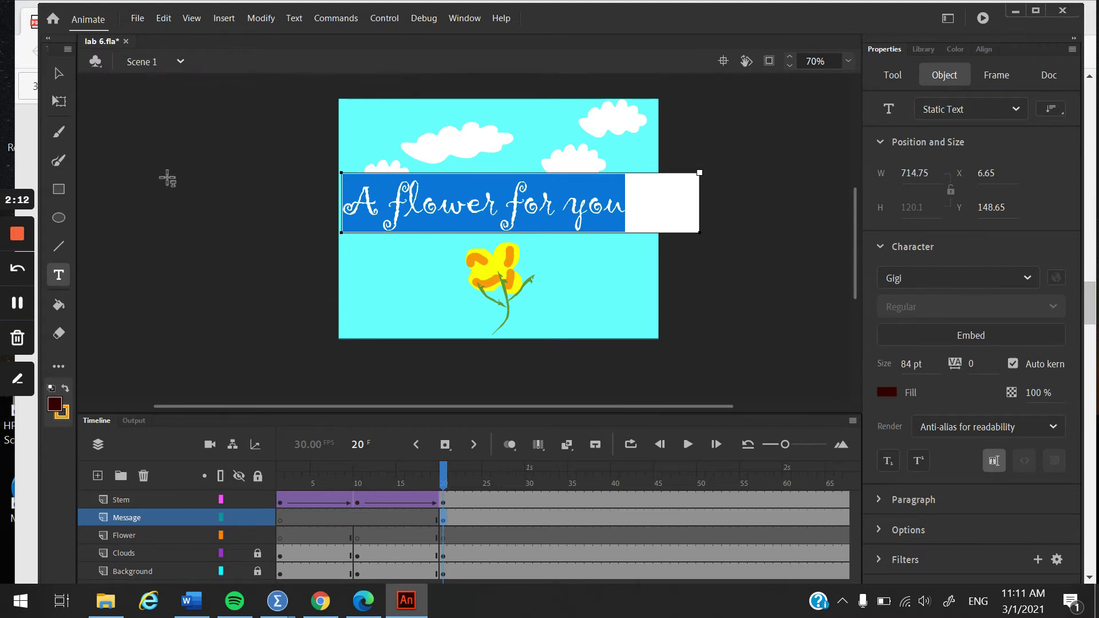
Narrow the message's text box to a width of about 596.2.
left_click(58, 72)
left_click(679, 191)
left_click_drag(699, 232, 641, 232)
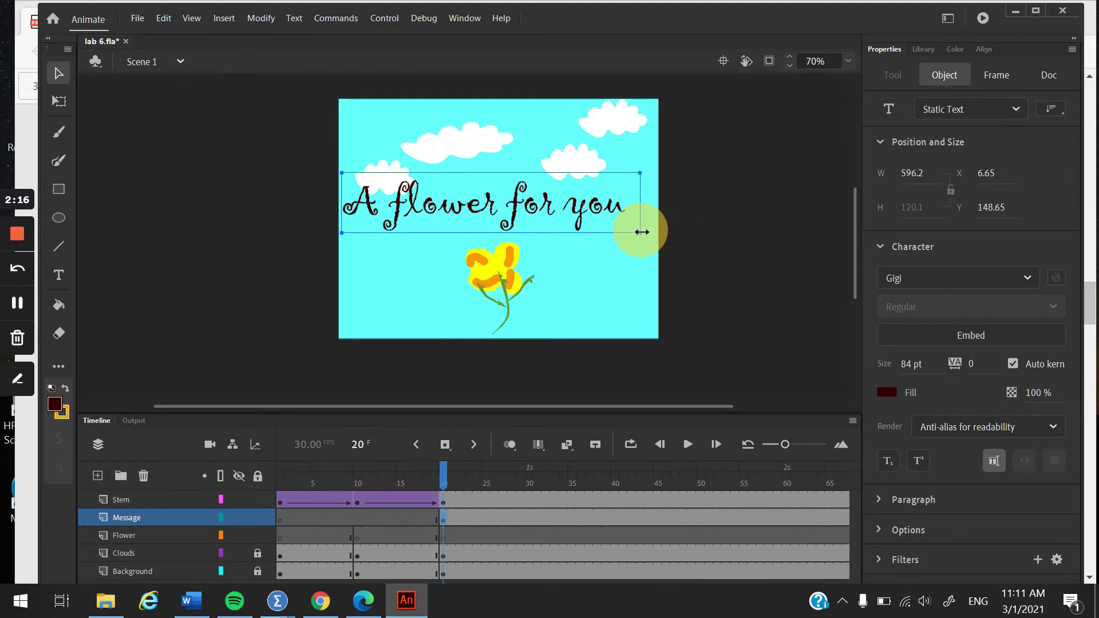
Recolour the whole message a brighter dark red and move it to about X 34.35, Y 167.6, above the flower.
double_click(626, 202)
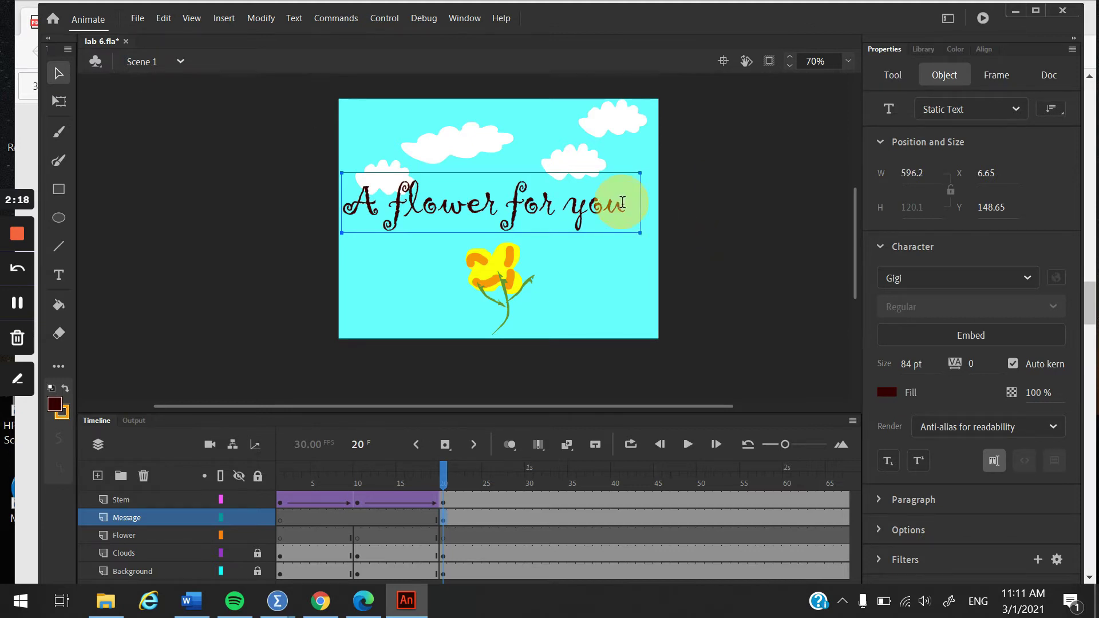
left_click_drag(626, 205, 324, 215)
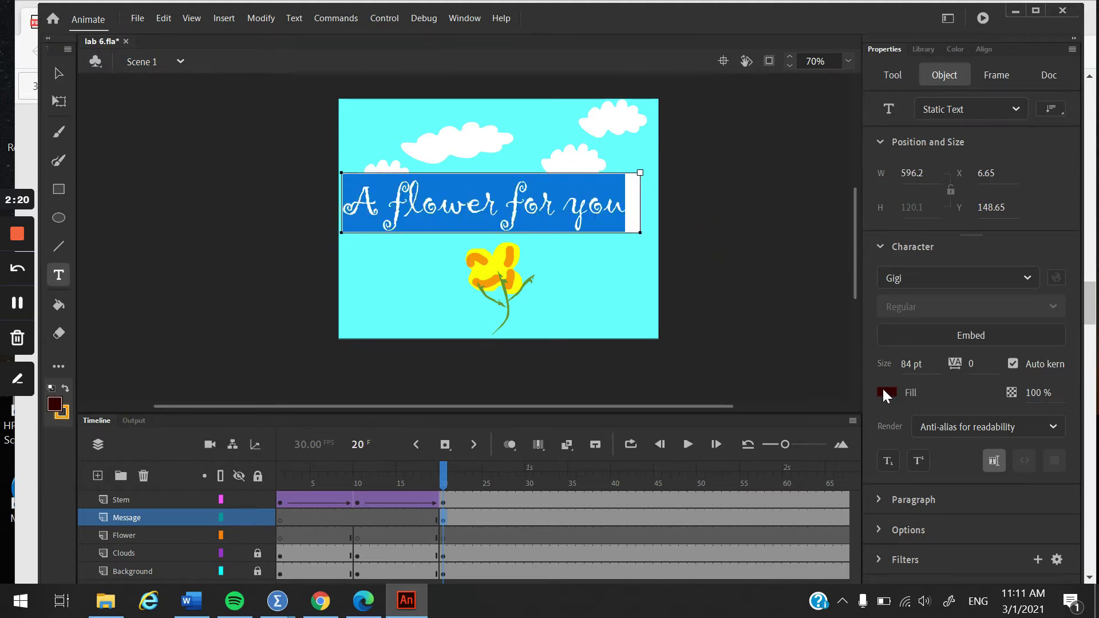
left_click(885, 392)
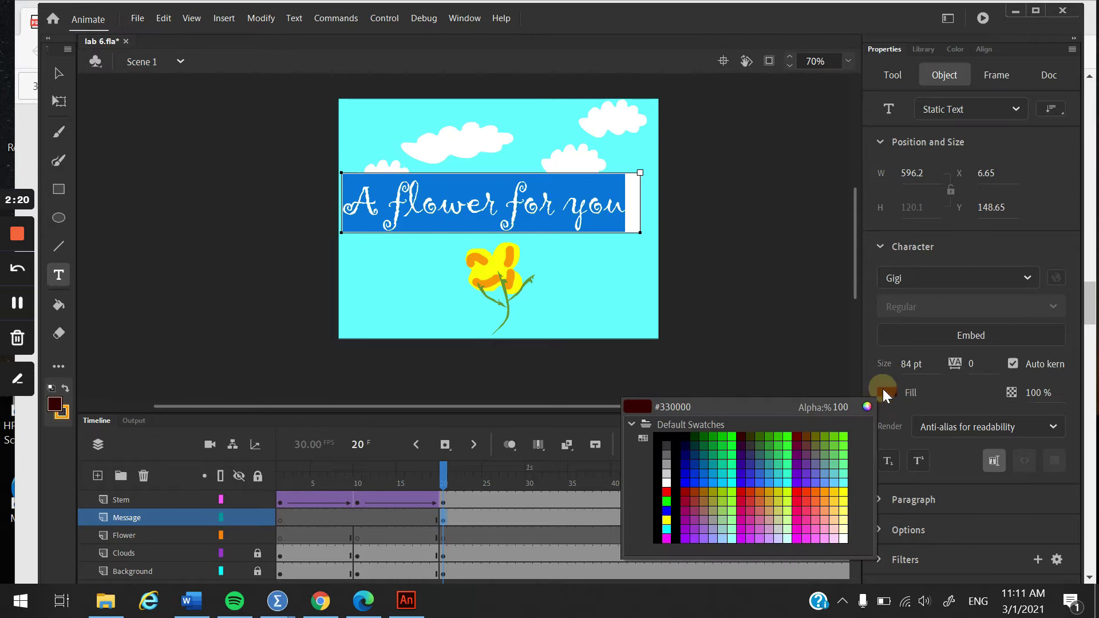
left_click(690, 494)
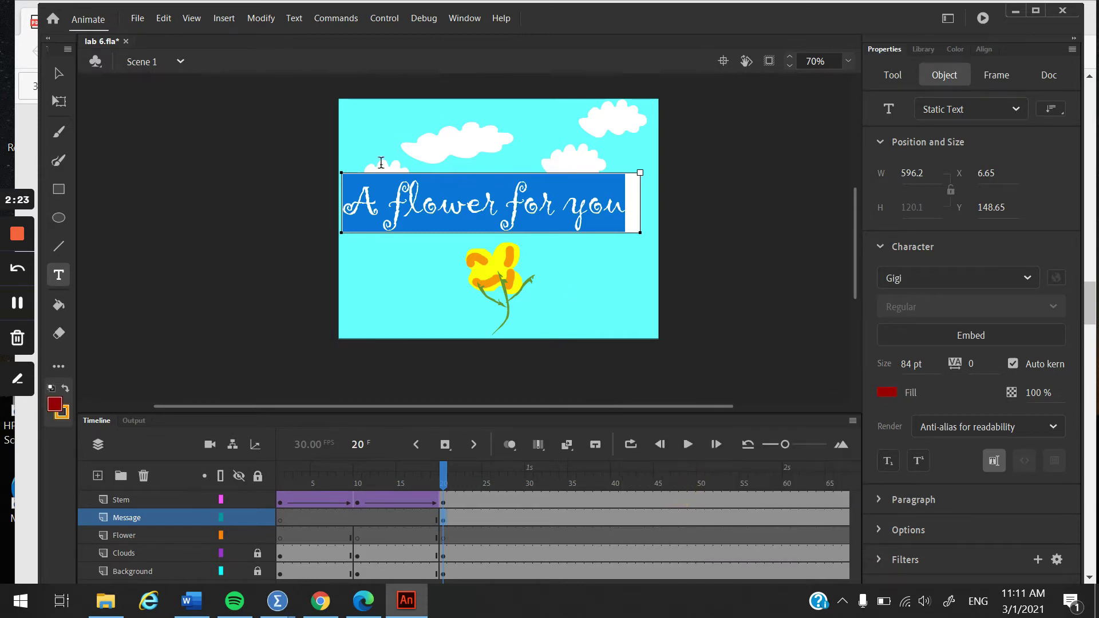
left_click(58, 71)
left_click_drag(549, 222, 559, 228)
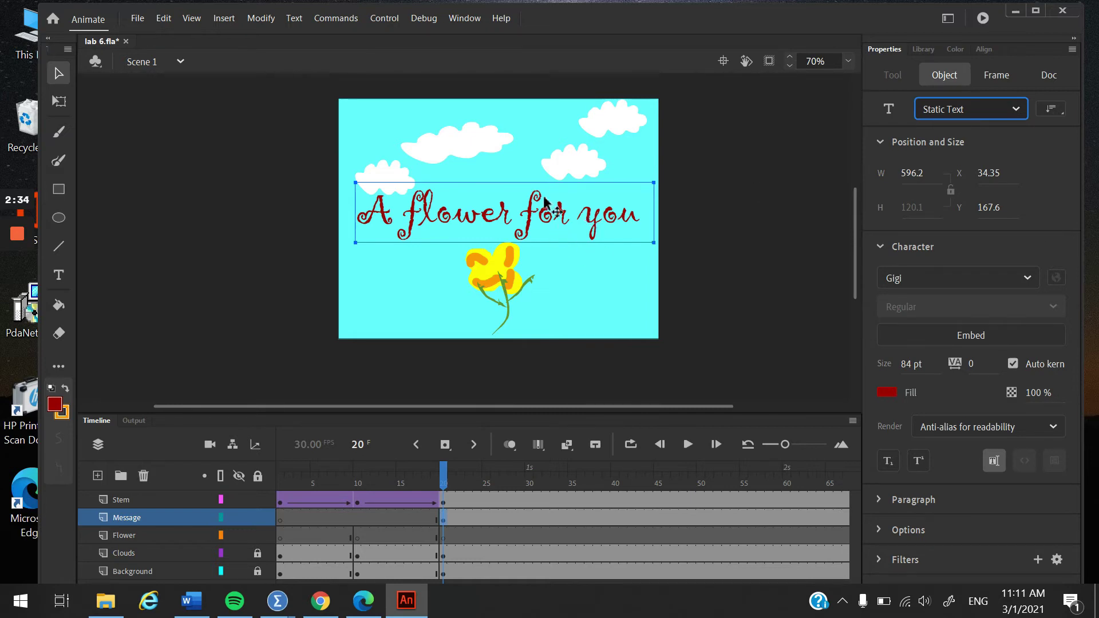
Change the message's text type from Static Text to Dynamic Text.
left_click(971, 108)
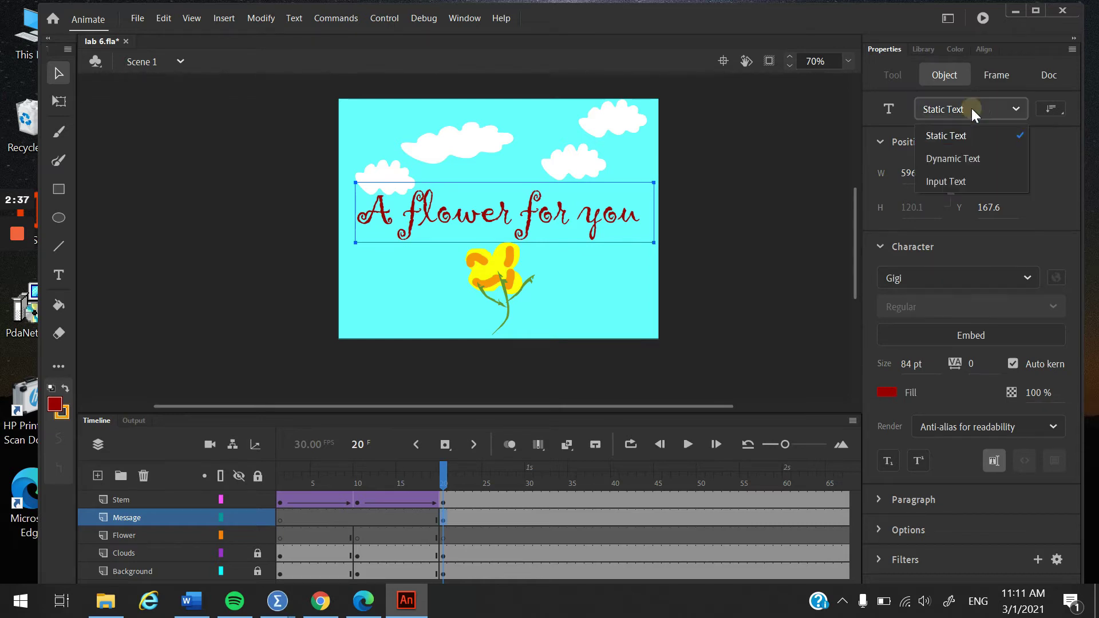
left_click(970, 159)
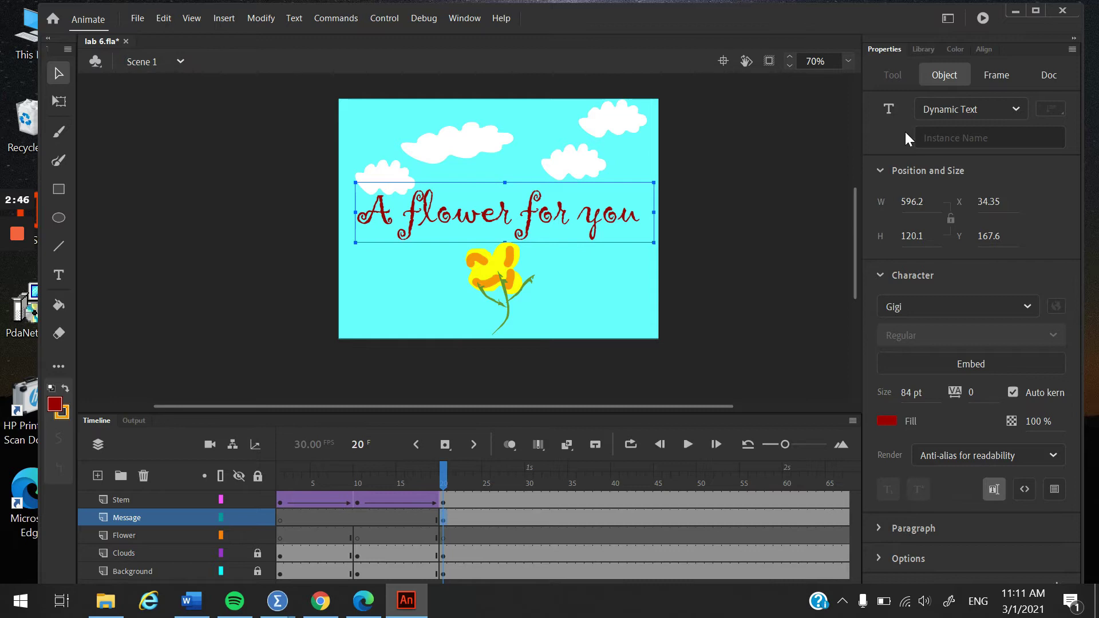
left_click(966, 113)
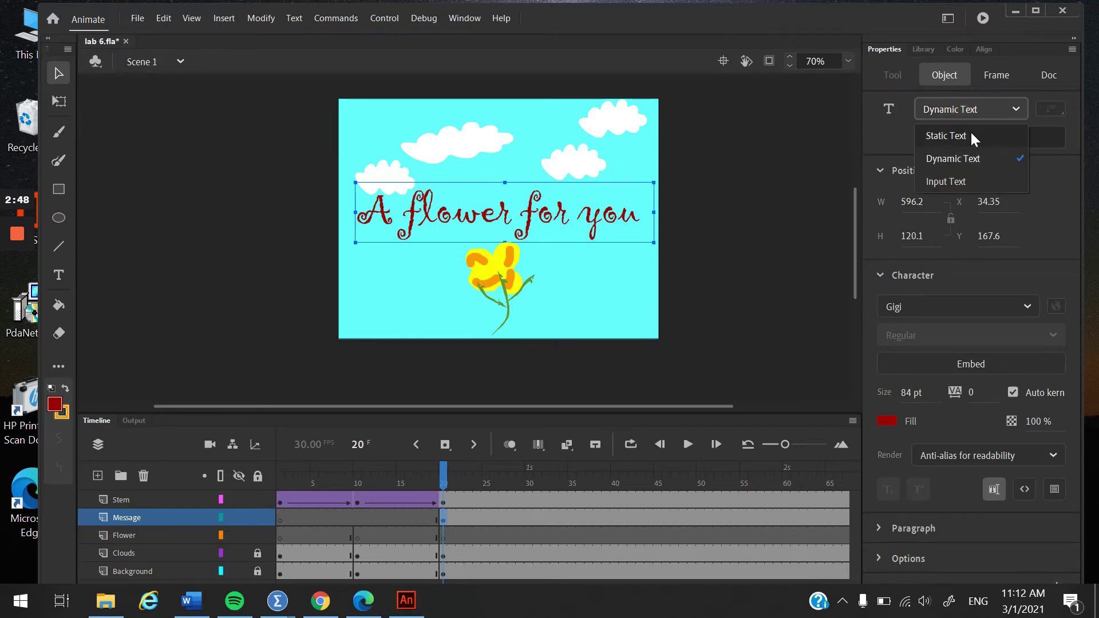
left_click(990, 108)
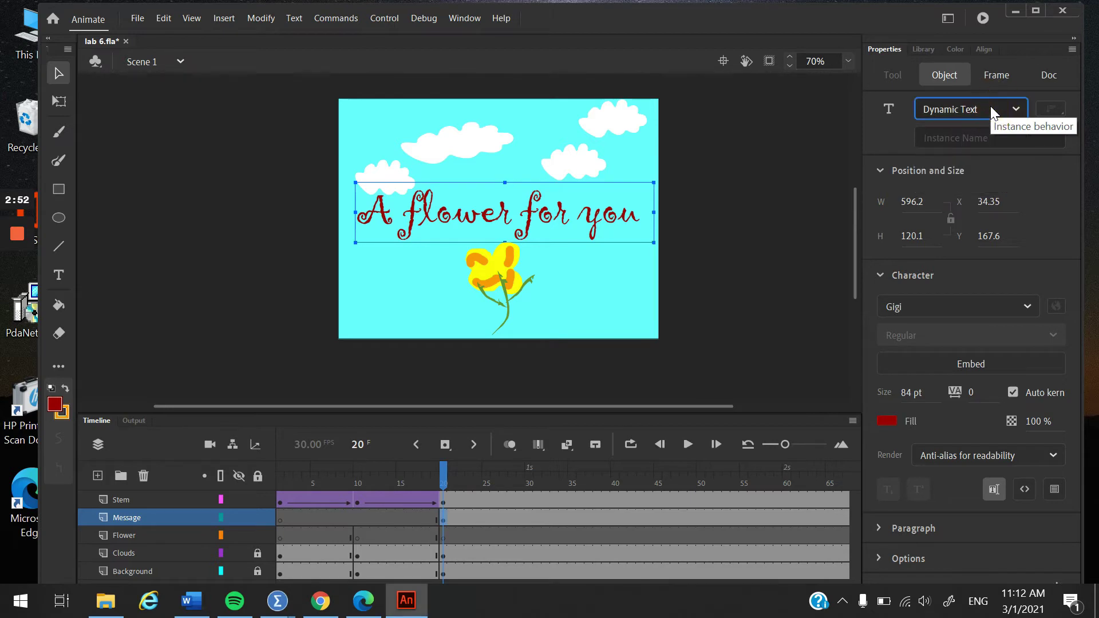
left_click(990, 109)
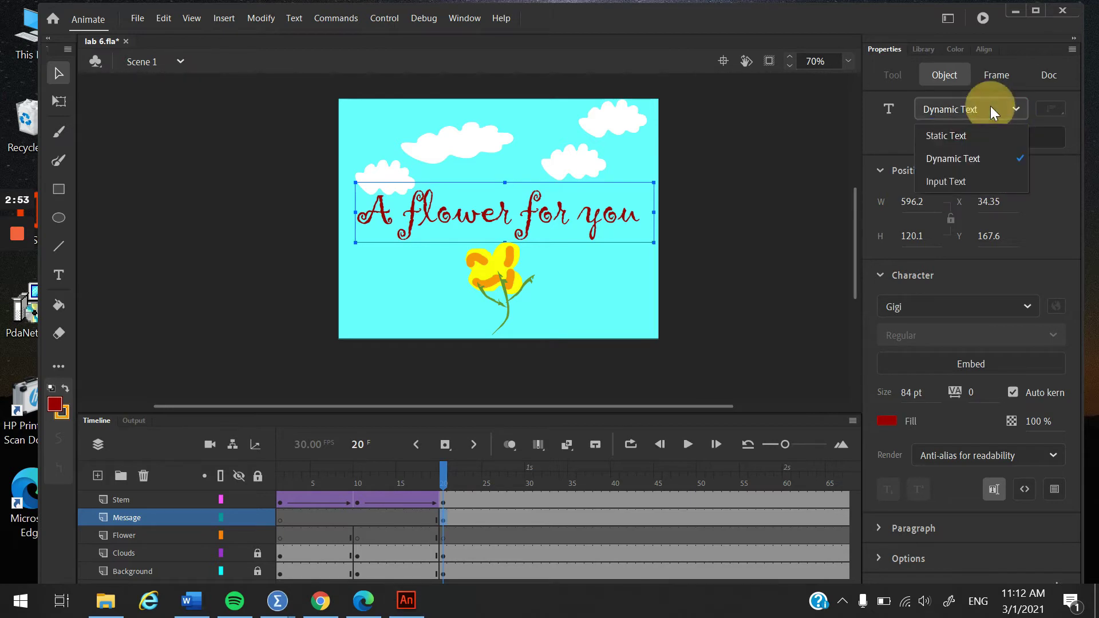
left_click(993, 159)
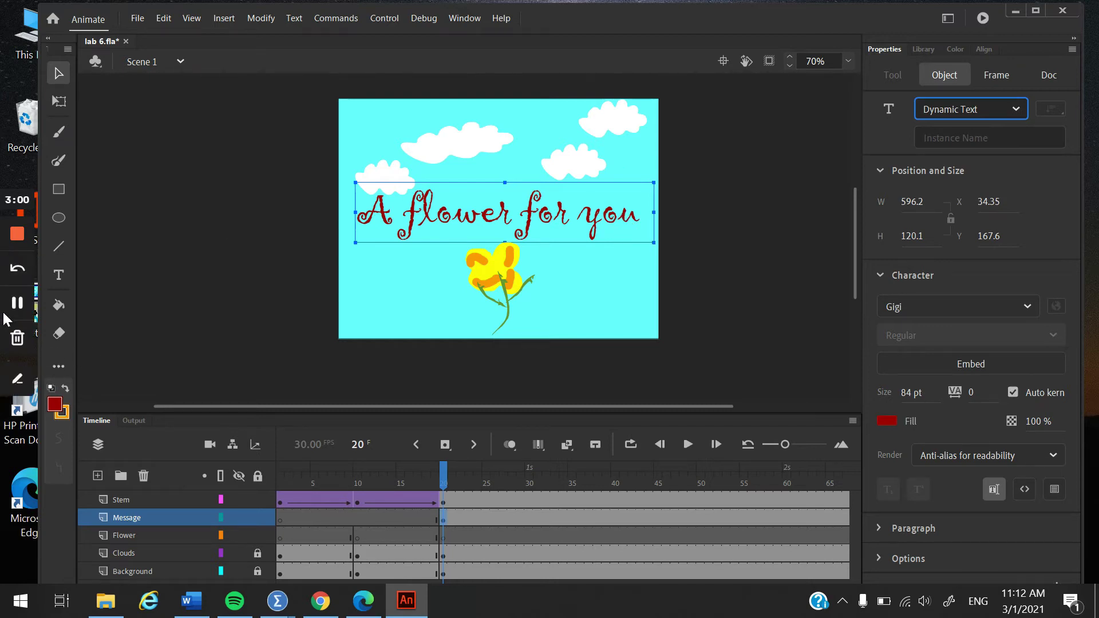
Switch to the lab PDF in Edge and read the Drop Shadow instructions under Applying Text Effects.
left_click(379, 614)
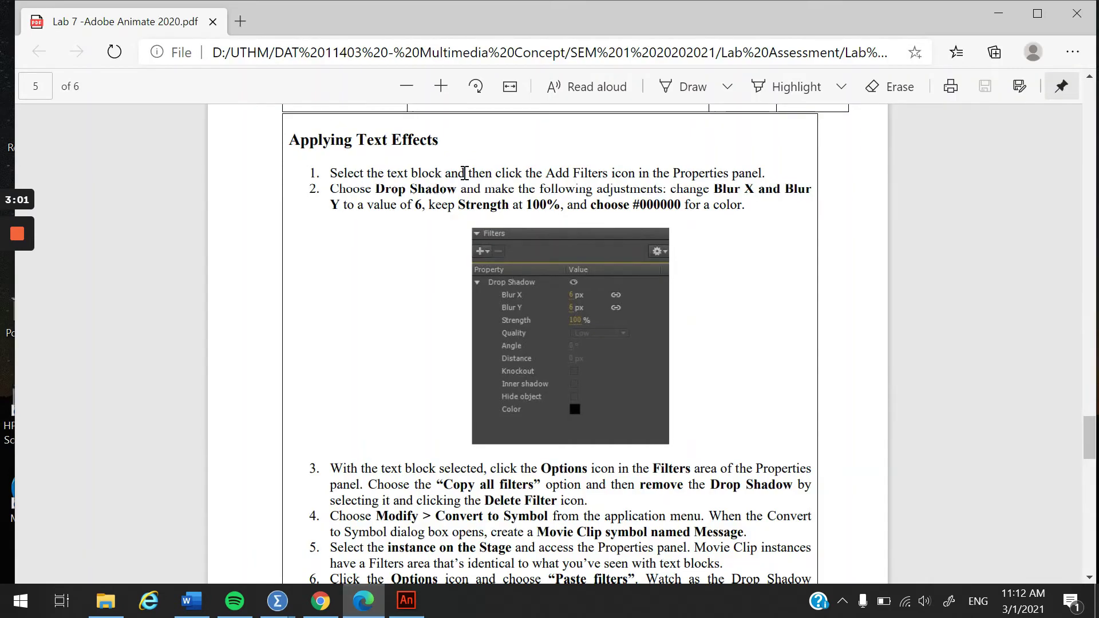
left_click_drag(435, 142, 290, 140)
left_click(371, 165)
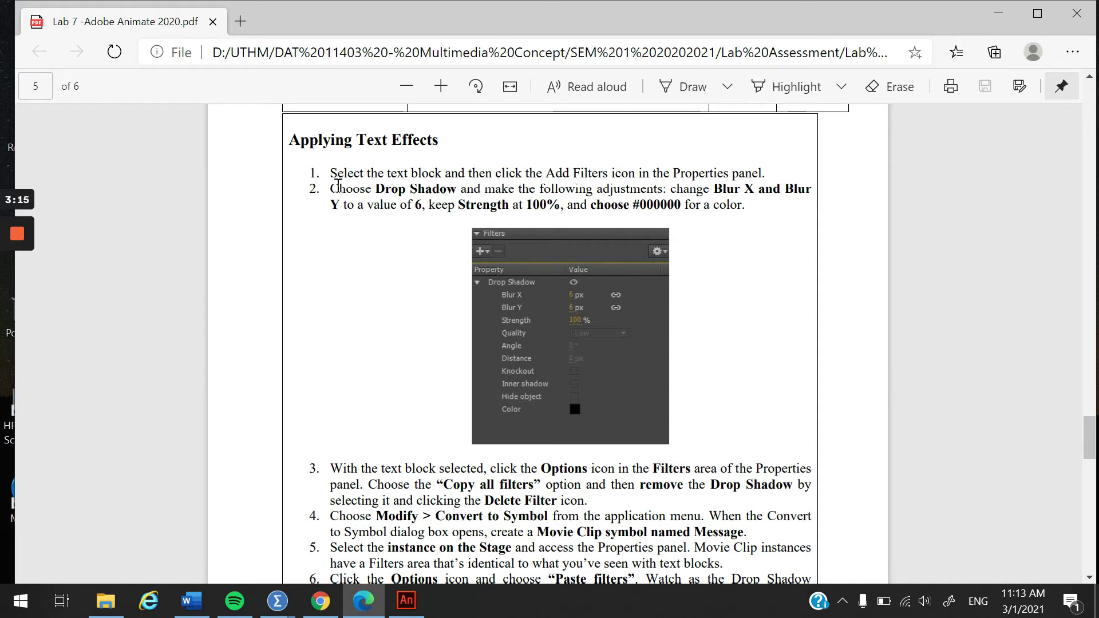
left_click_drag(331, 189, 456, 190)
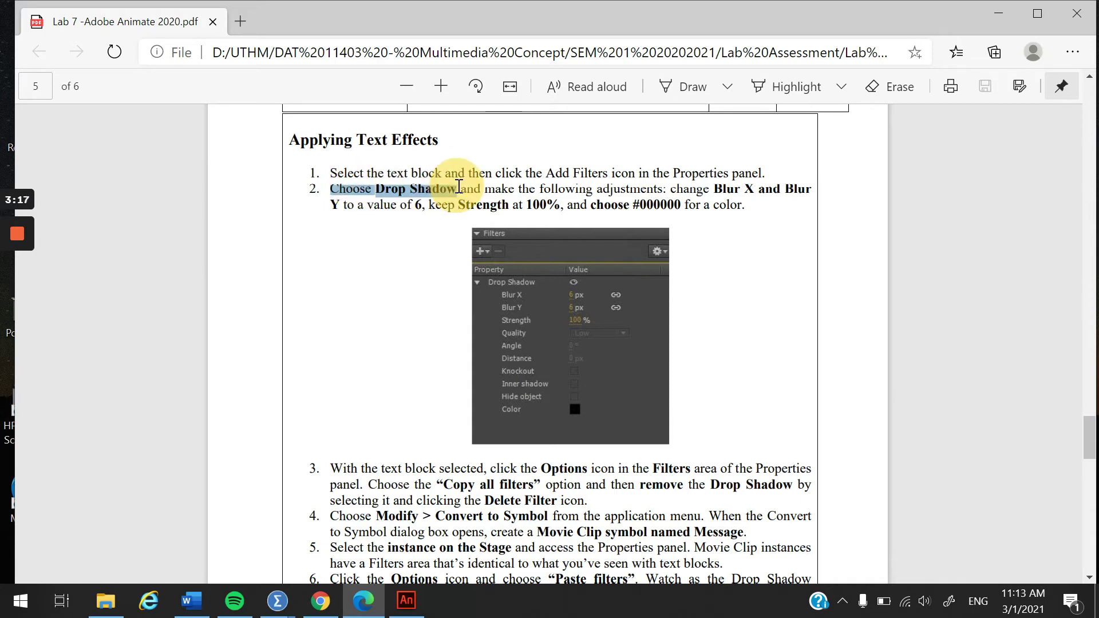
left_click_drag(715, 189, 755, 189)
left_click(344, 210)
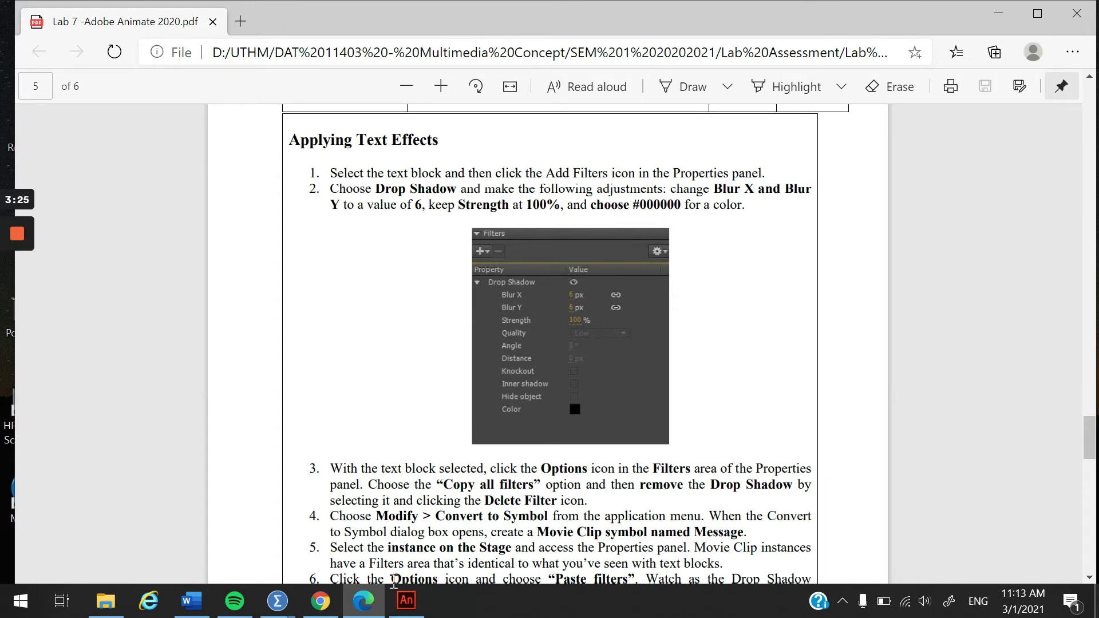
Switch back to Animate and add a Drop Shadow filter to the message text.
left_click(406, 601)
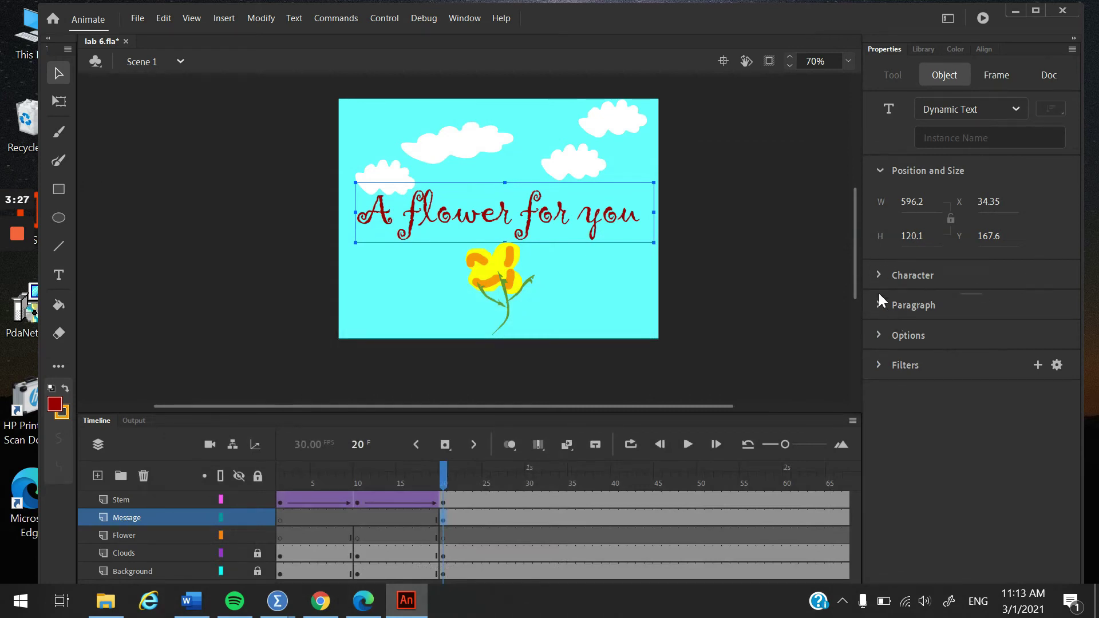
left_click(879, 276)
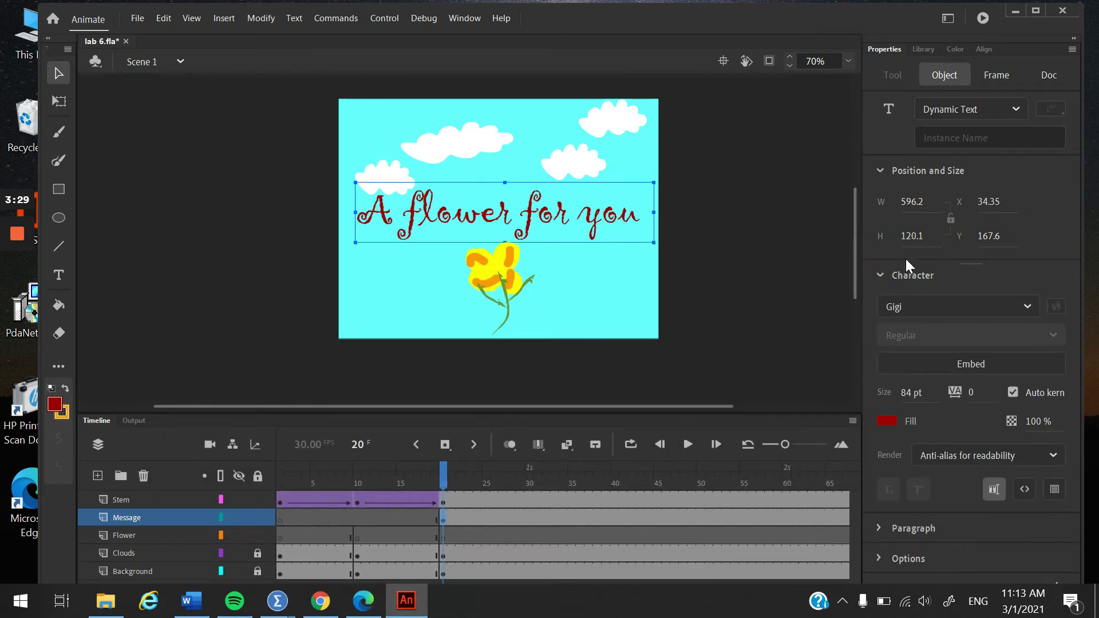
left_click(878, 275)
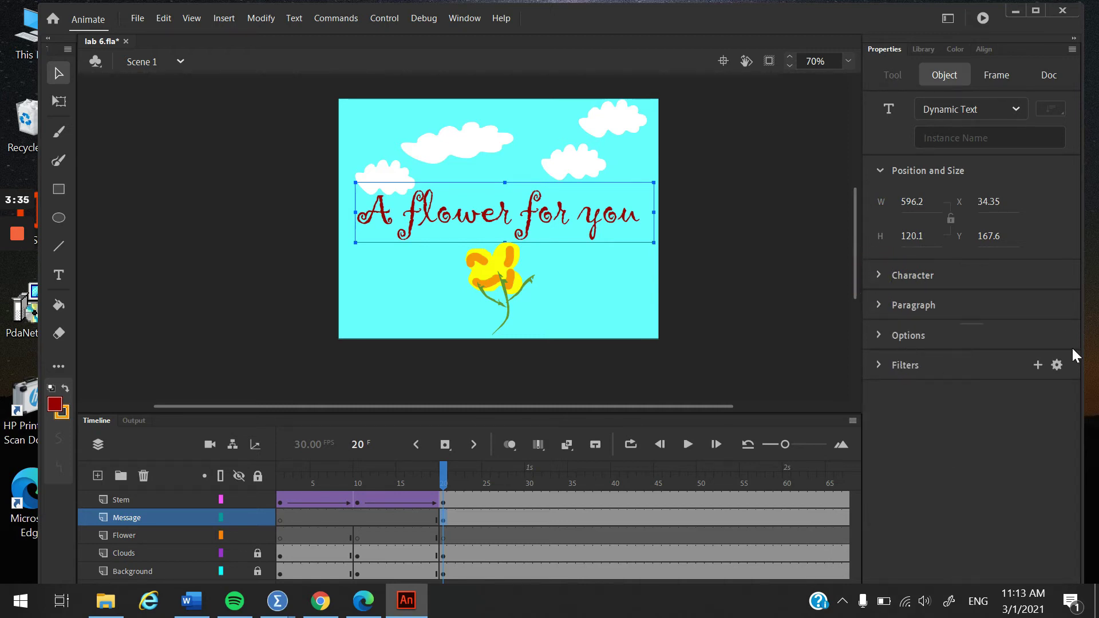
left_click(1038, 366)
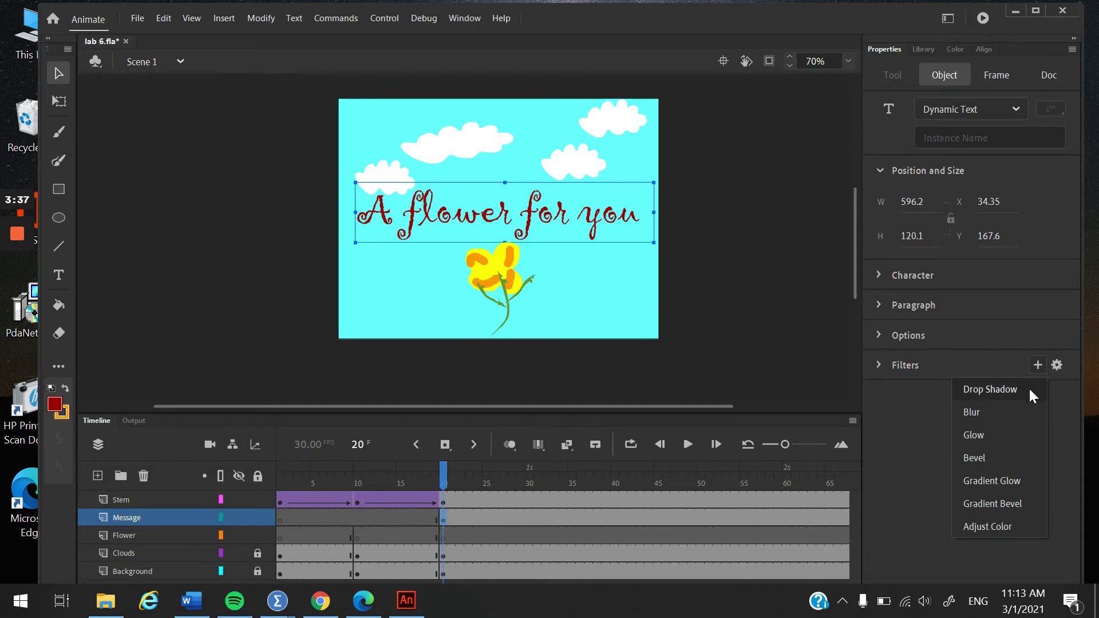
left_click(1029, 389)
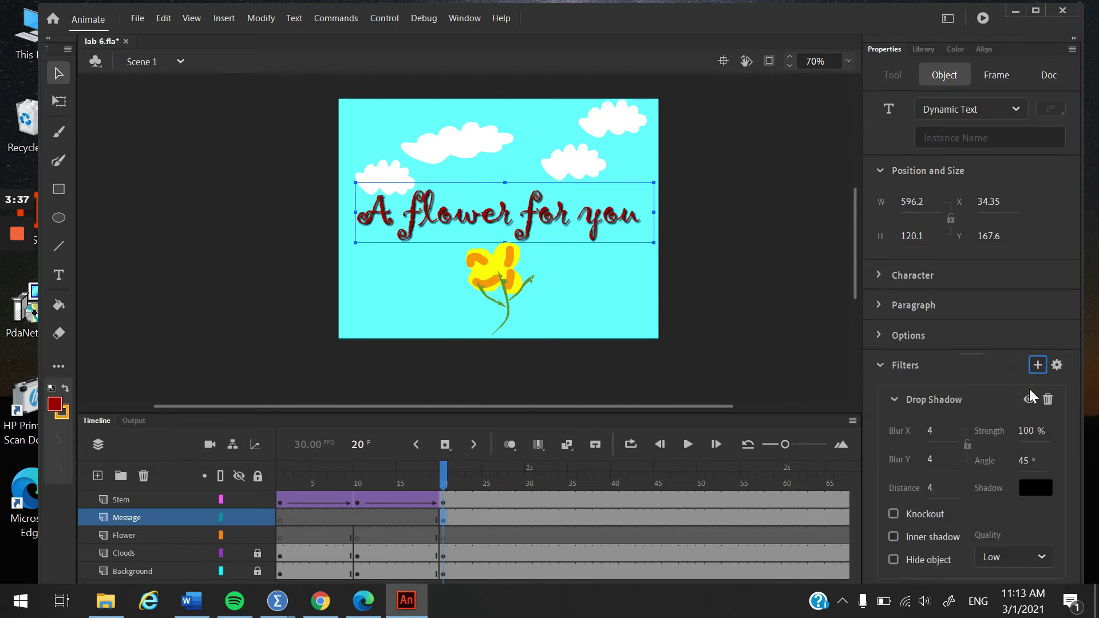
Set the Drop Shadow's Blur X and Blur Y to 6.
left_click(930, 433)
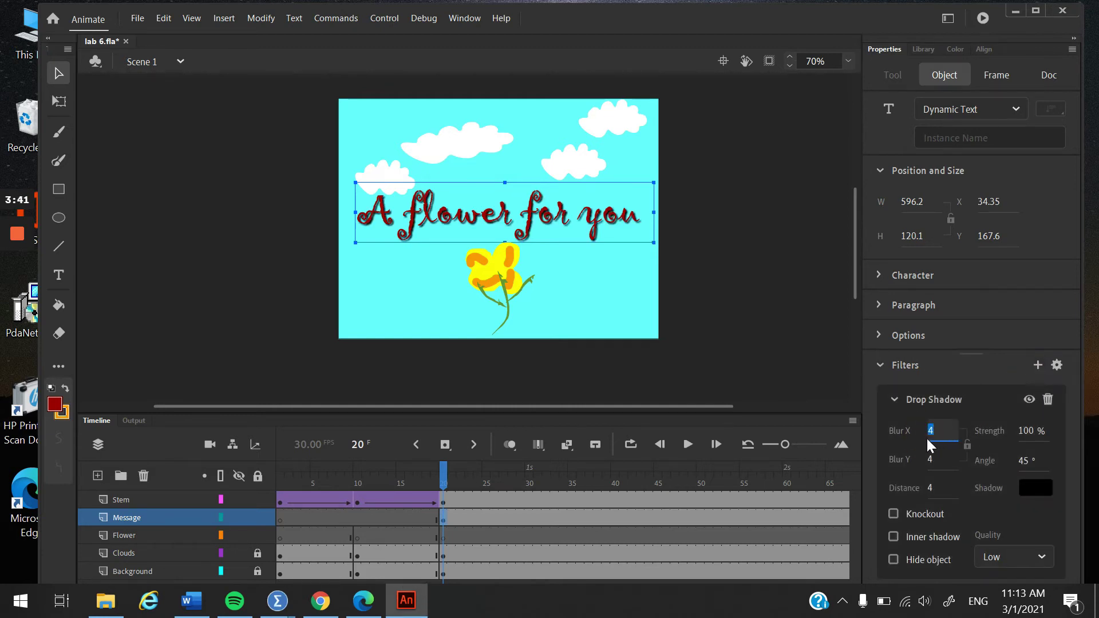
type("6")
left_click(933, 456)
type("6")
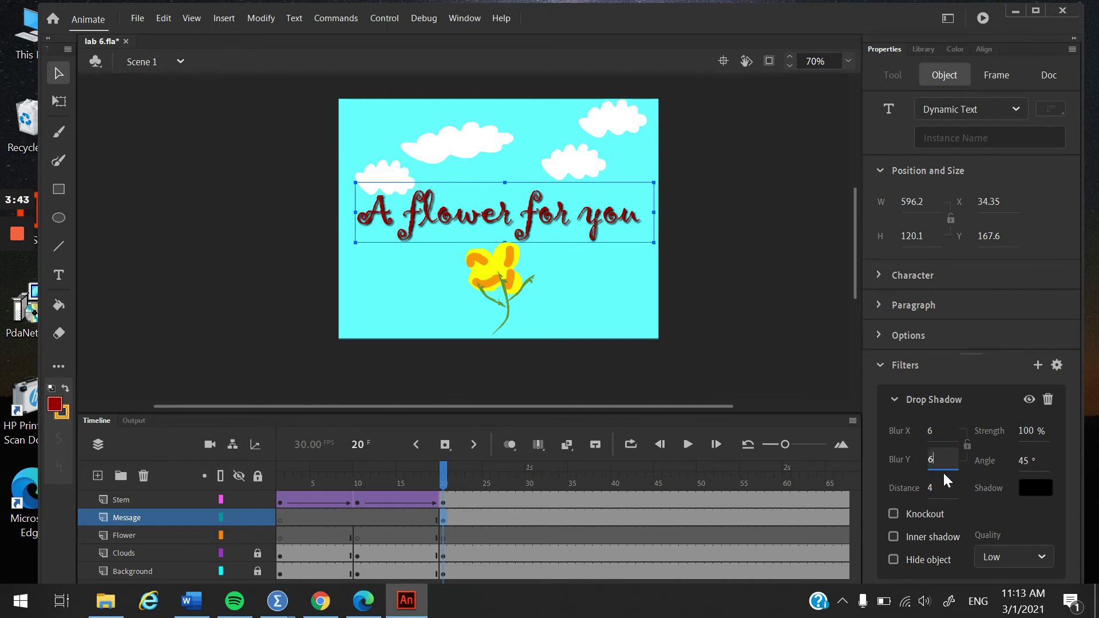
left_click(932, 488)
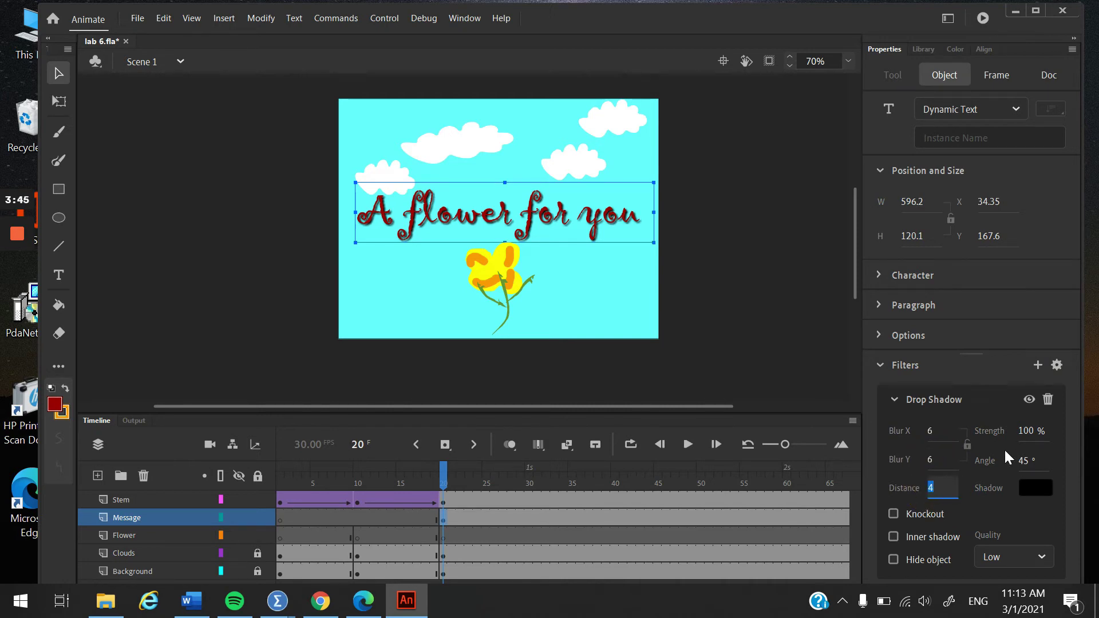
Consult the lab PDF in Edge for the steps on copying filters, converting the text to a symbol and pasting filters.
left_click(363, 601)
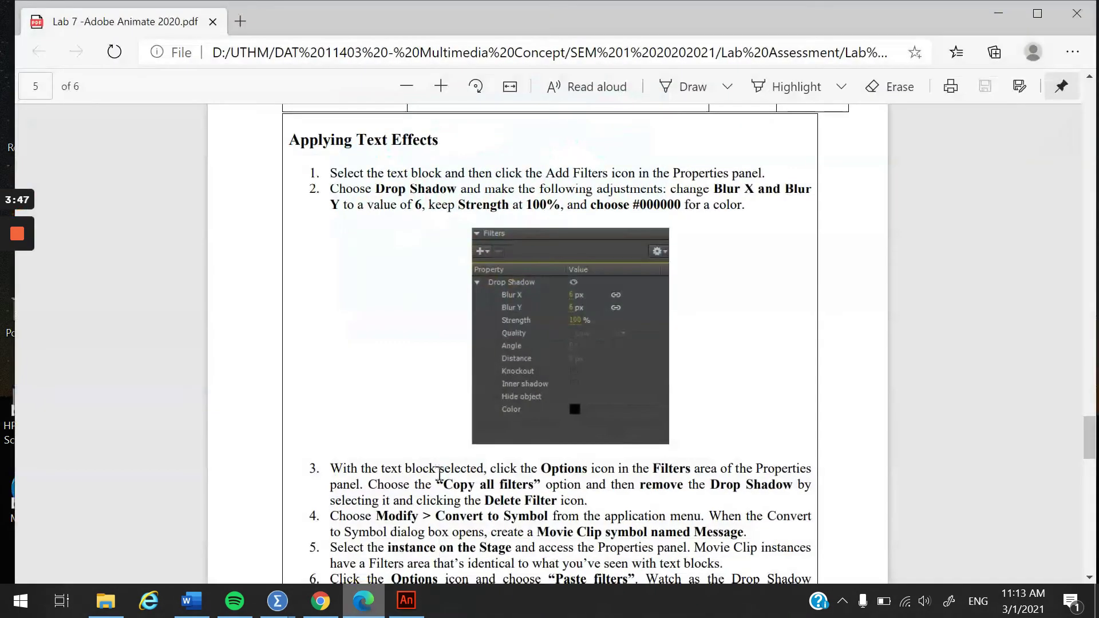
left_click(406, 601)
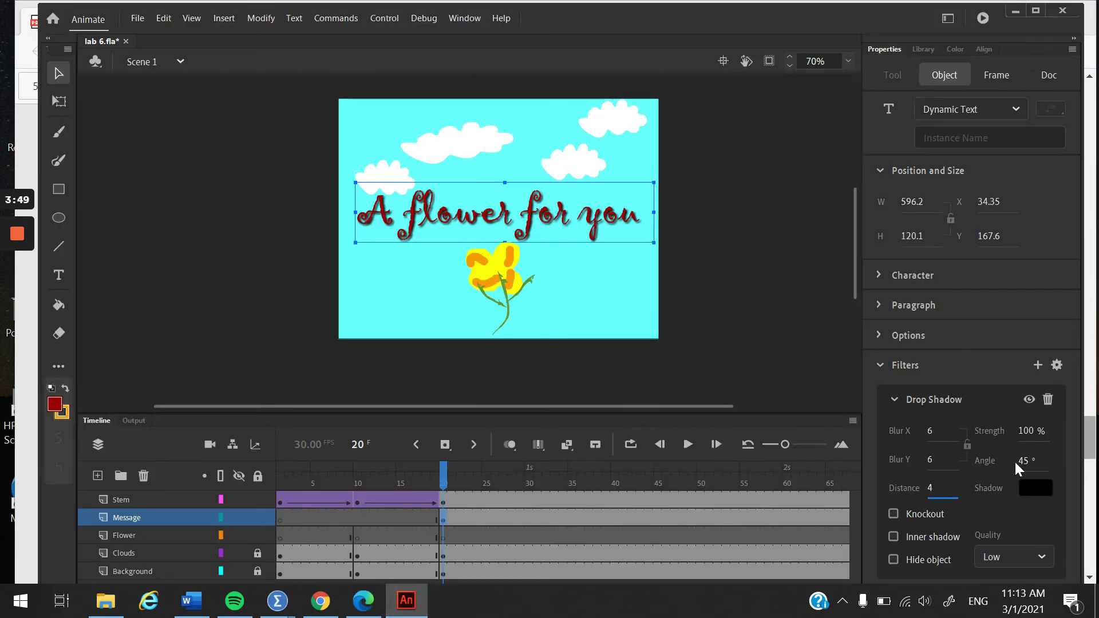
left_click(894, 399)
left_click(407, 608)
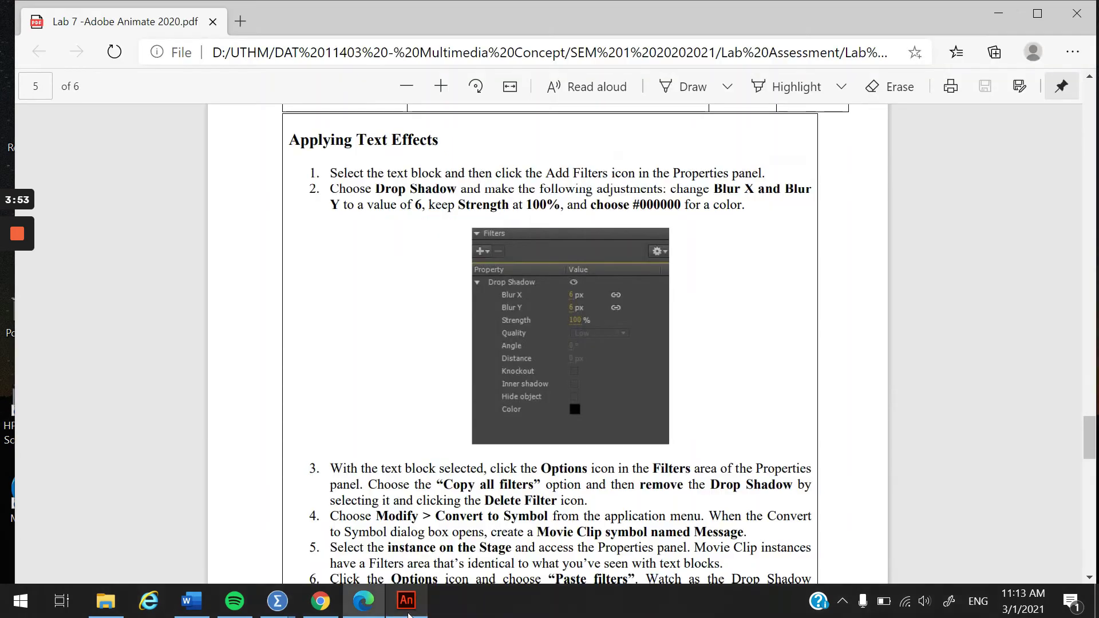
scroll(489, 365, "down", 3)
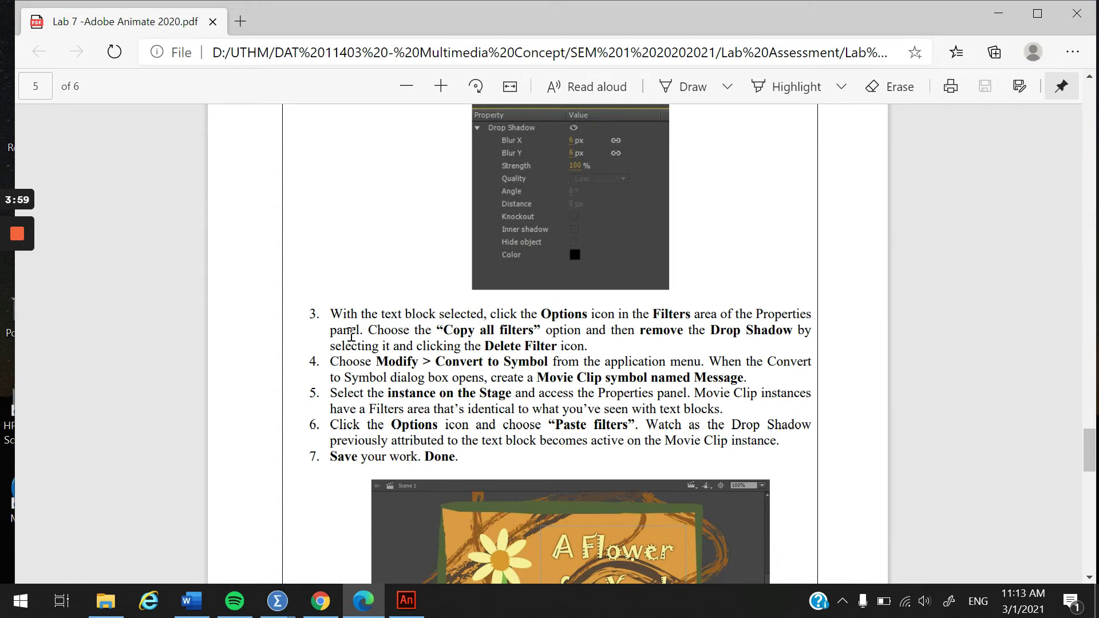
scroll(491, 329, "down", 2)
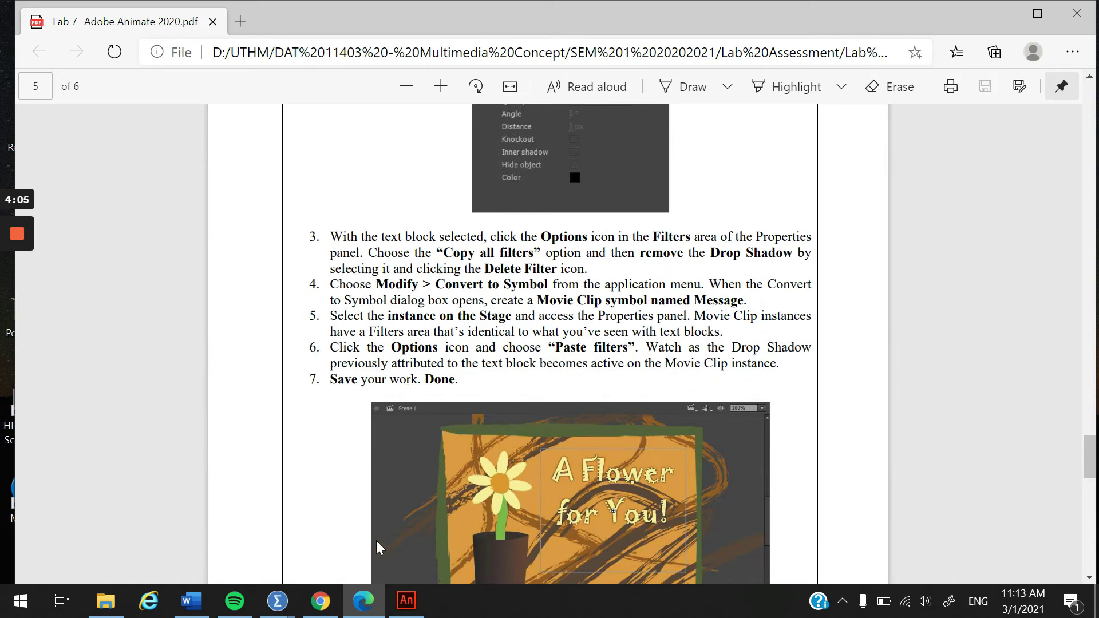
Return to Animate and check the Drop Shadow's strength and shadow colour settings.
key("alt+Tab")
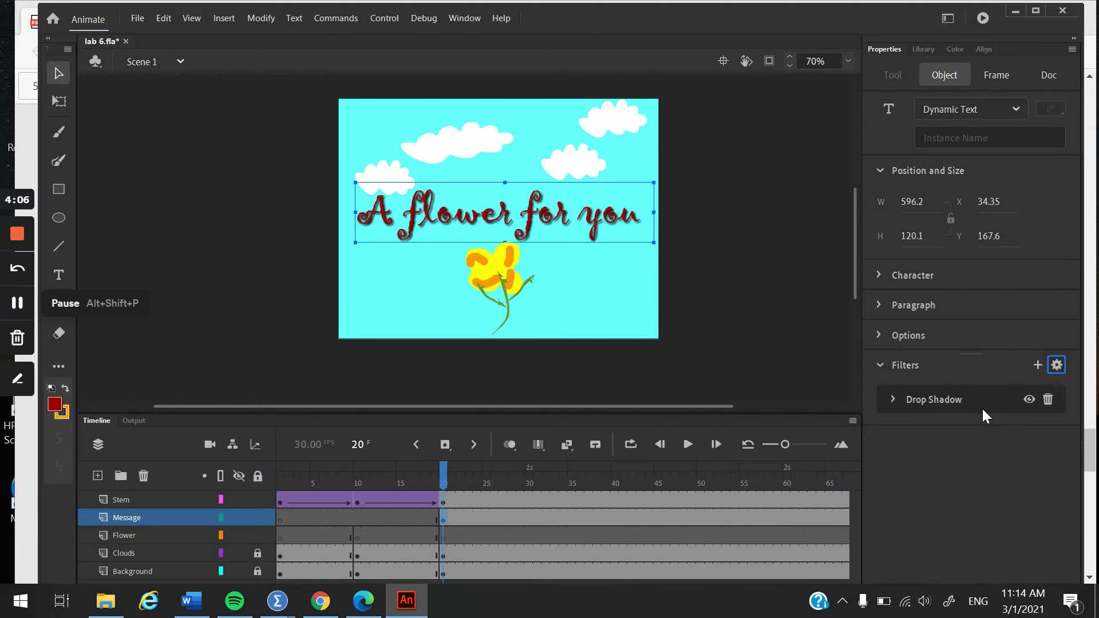
left_click(893, 400)
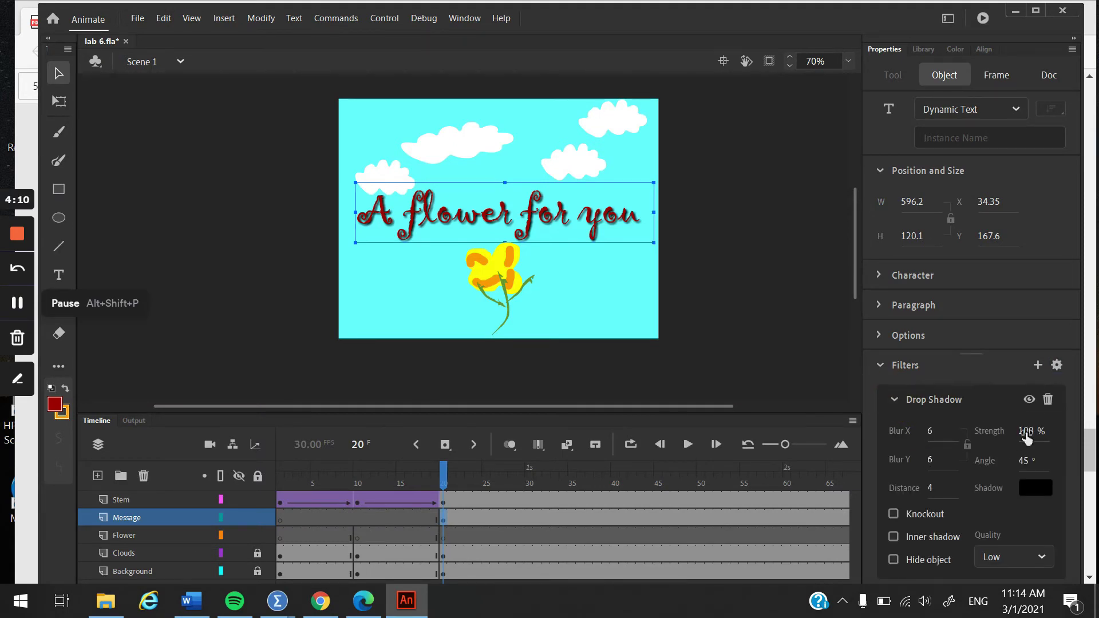
left_click(1034, 489)
left_click(1033, 489)
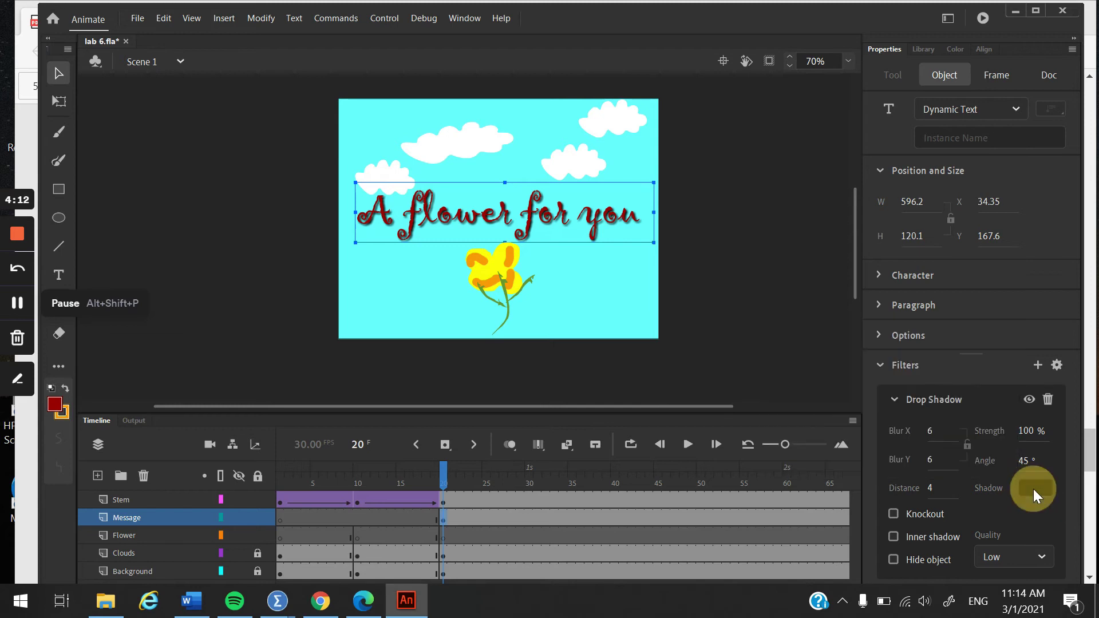
left_click(895, 400)
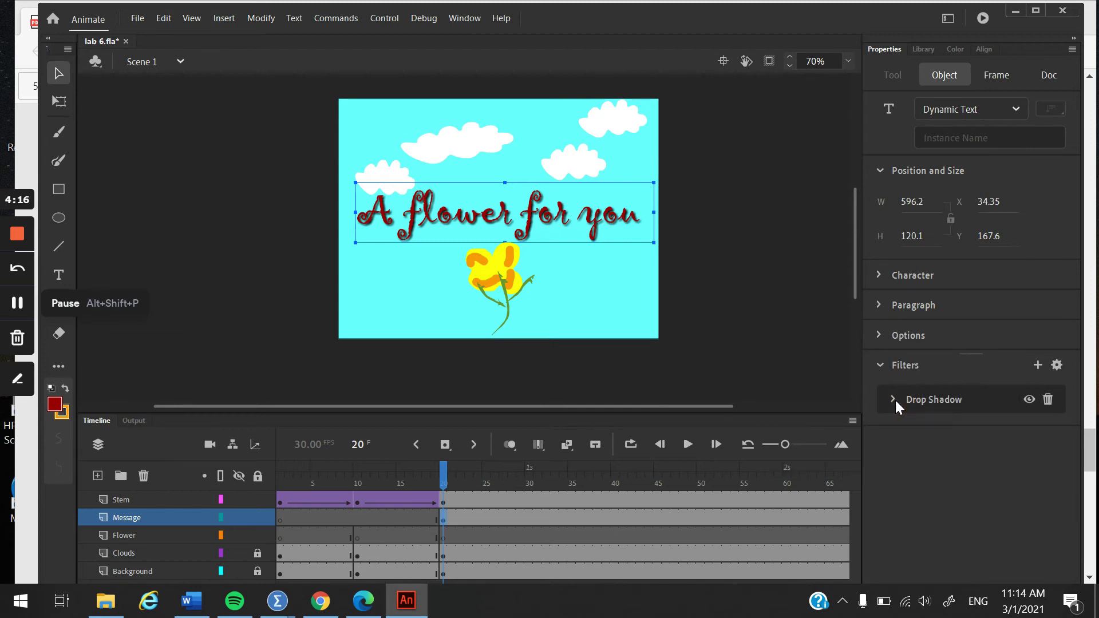
Copy all filters from the message text, and delete its Drop Shadow filter.
left_click(1056, 366)
left_click(17, 304)
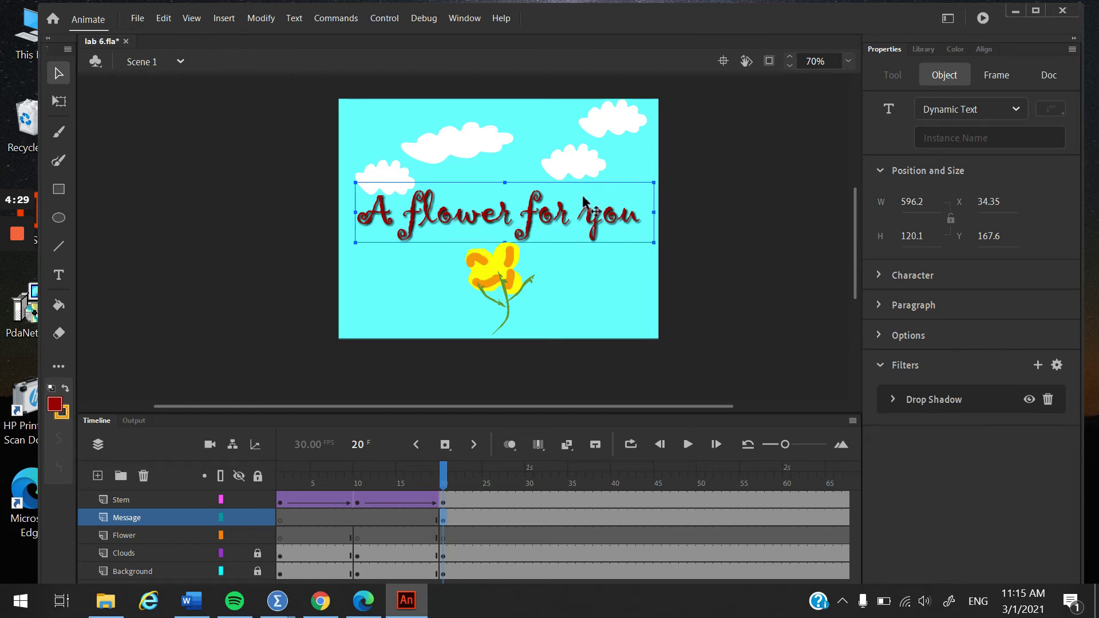
left_click(1047, 399)
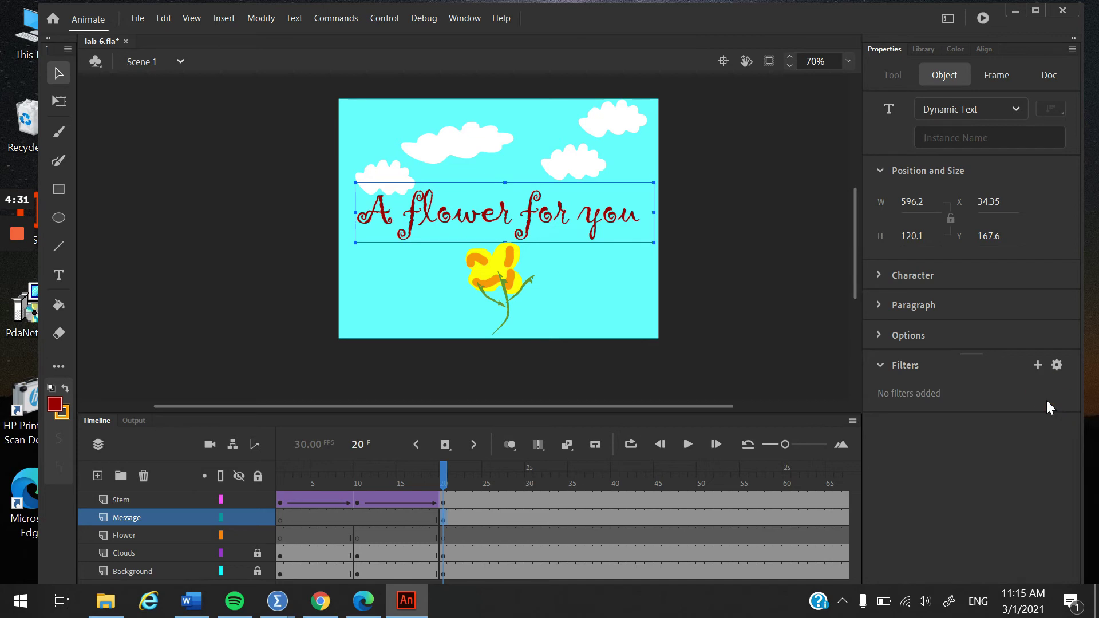
Convert the message text to a Movie Clip symbol named "message".
right_click(480, 213)
key("Escape")
left_click(261, 19)
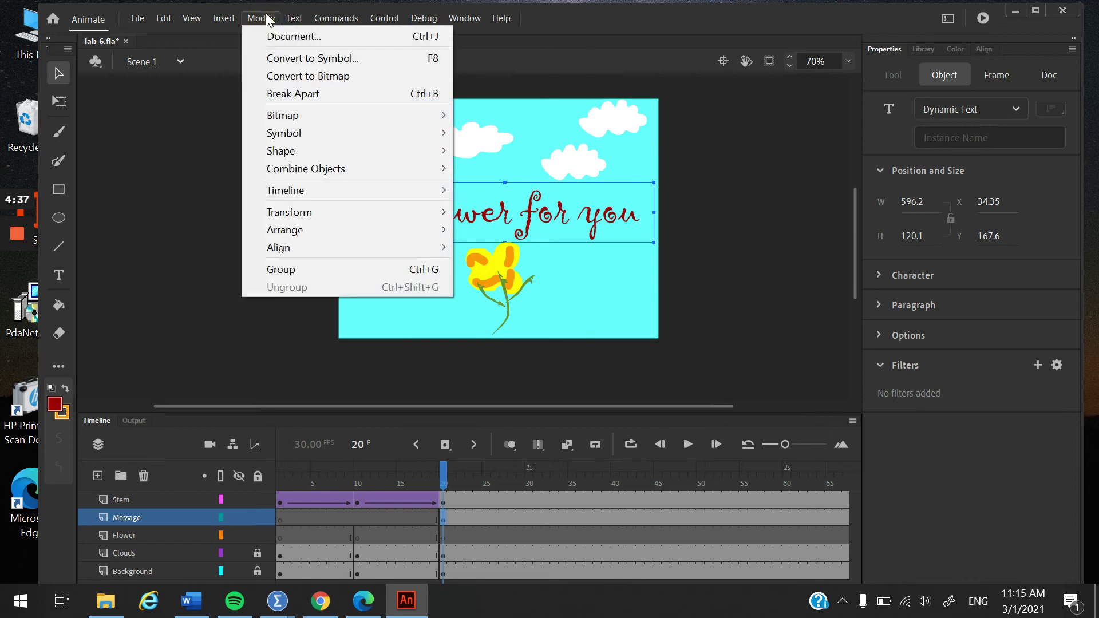
left_click(282, 65)
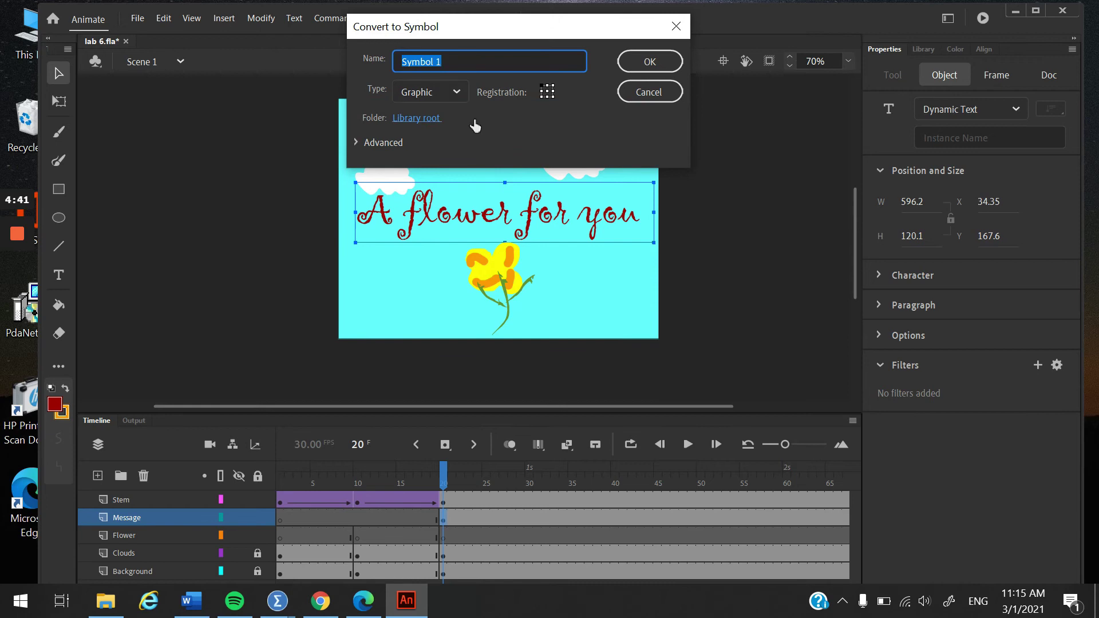
type("message")
mouse_move(16, 305)
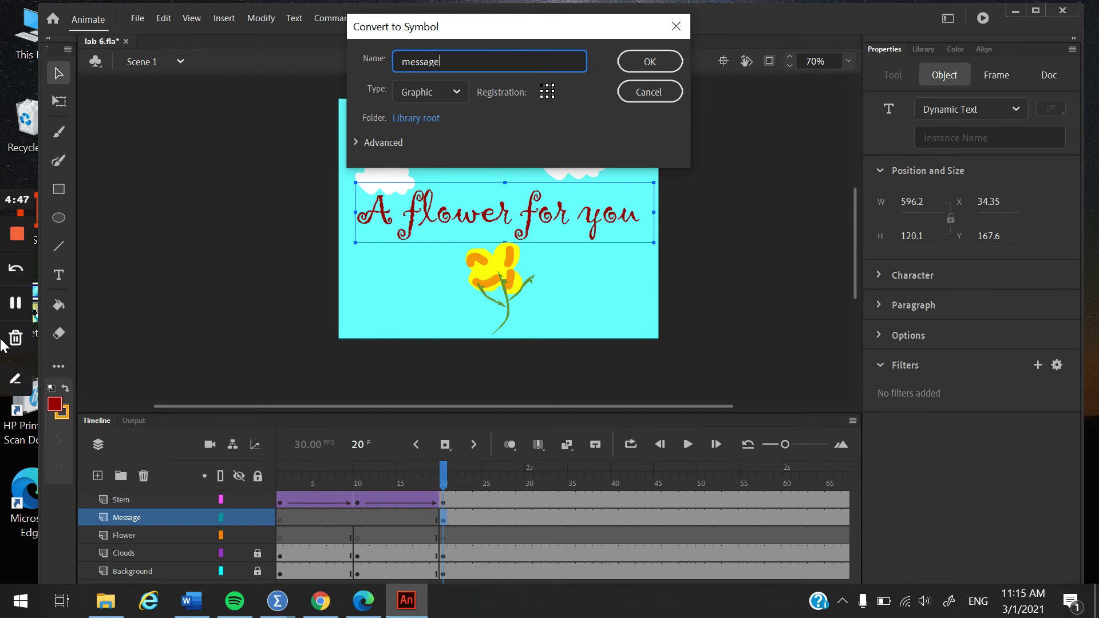
left_click(456, 93)
left_click(446, 117)
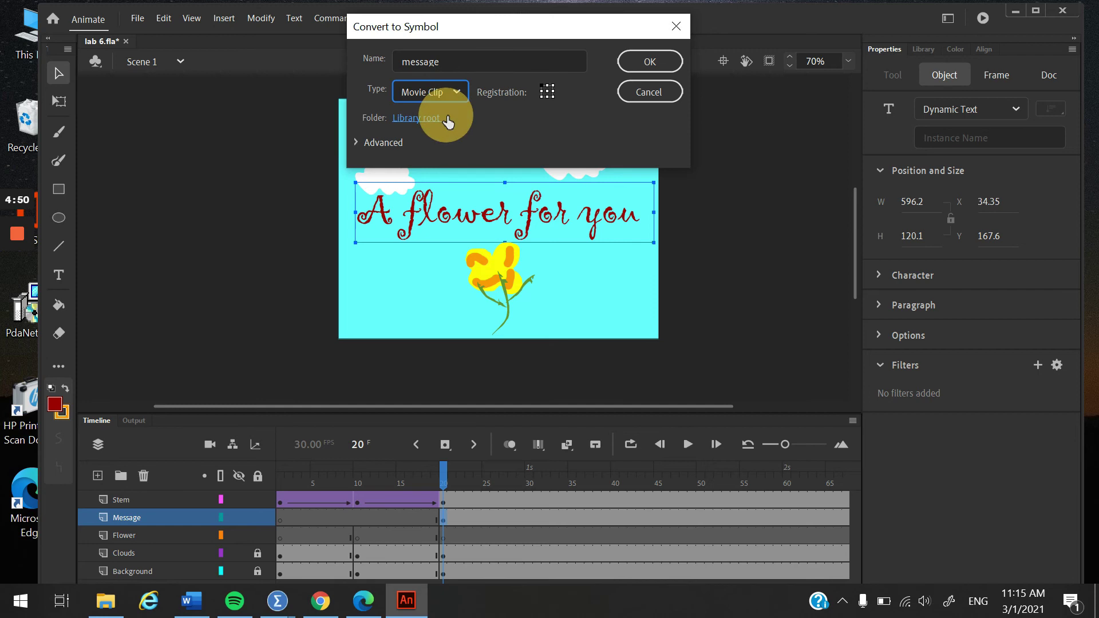
left_click(645, 60)
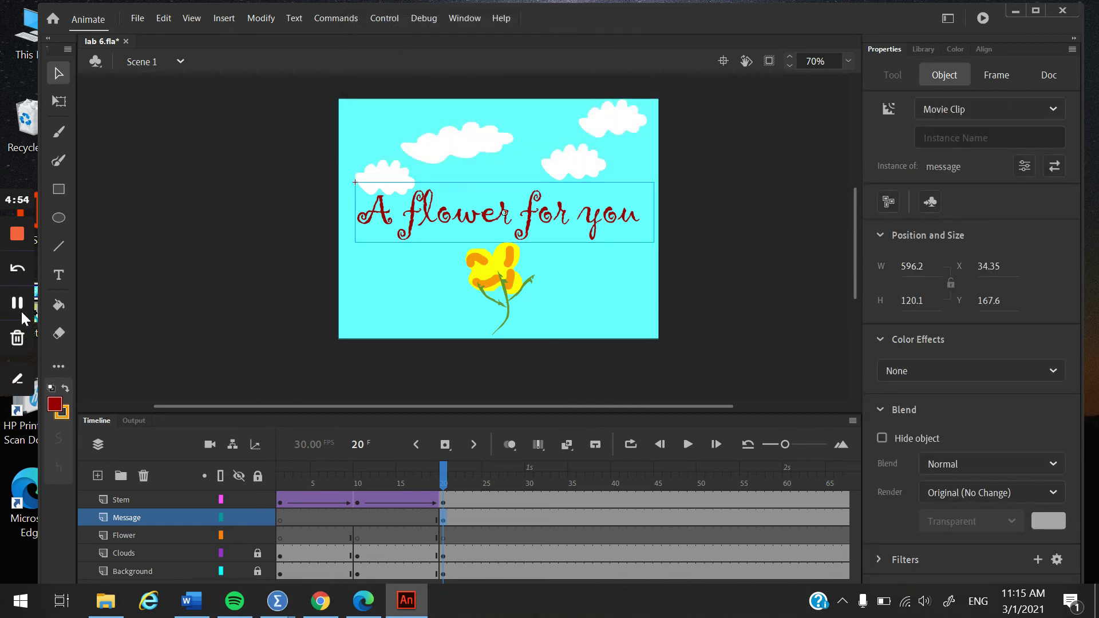
Paste the copied Drop Shadow filter onto the message movie clip instance.
left_click(19, 303)
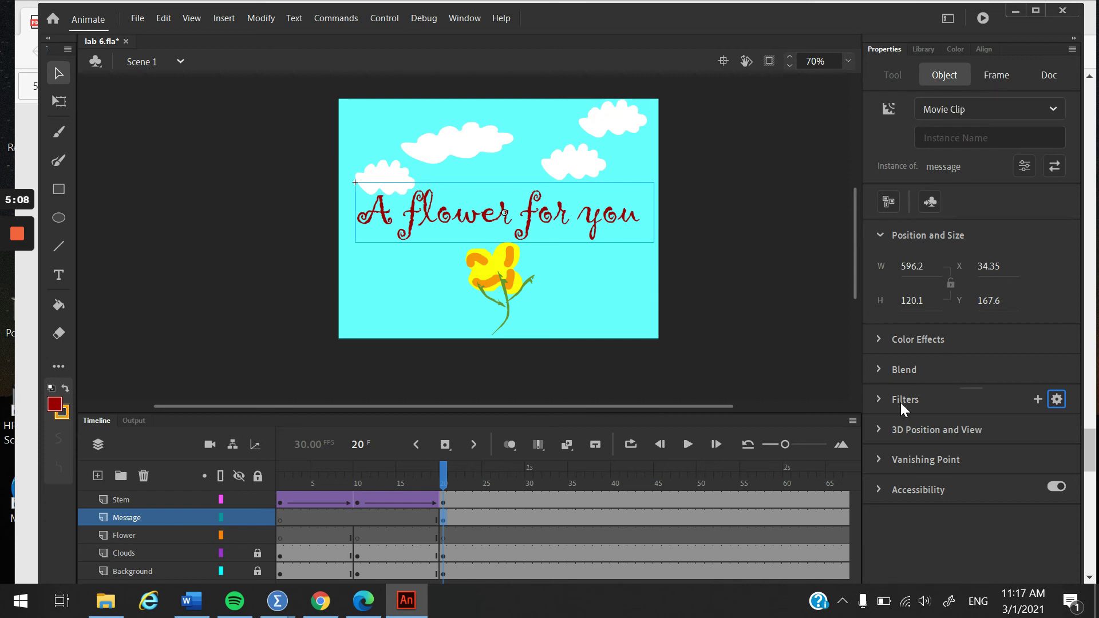
left_click(1056, 399)
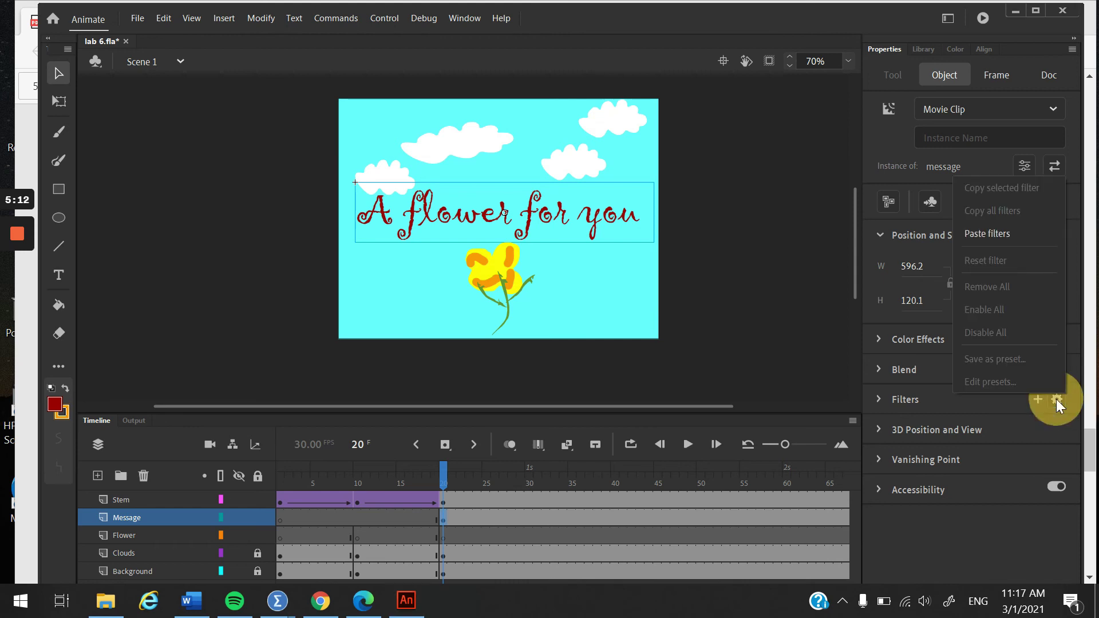
left_click(1001, 235)
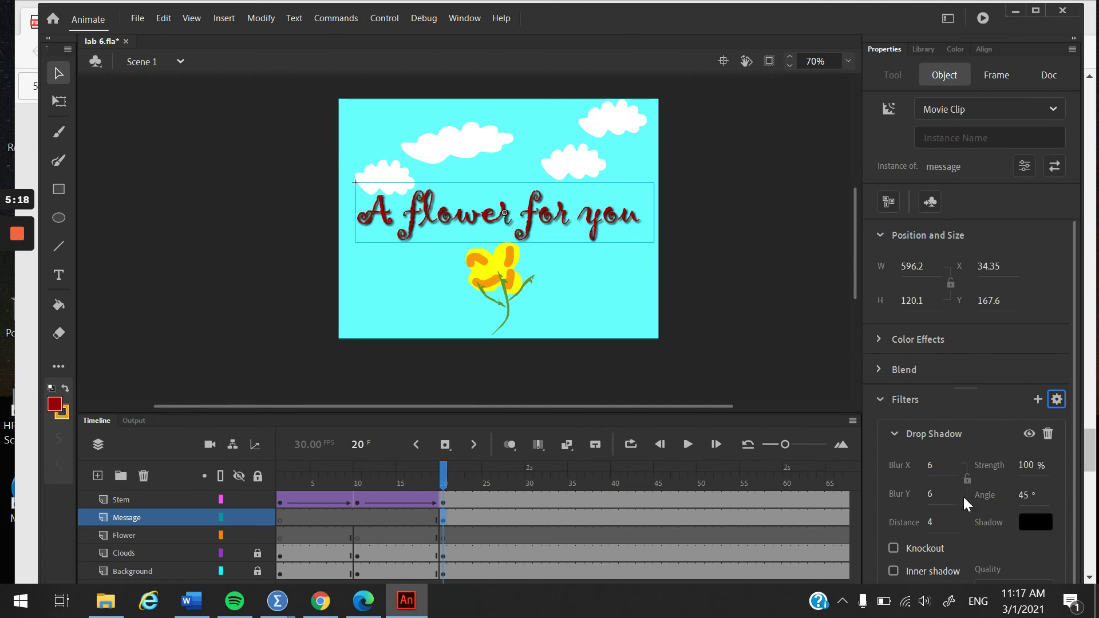
left_click(893, 434)
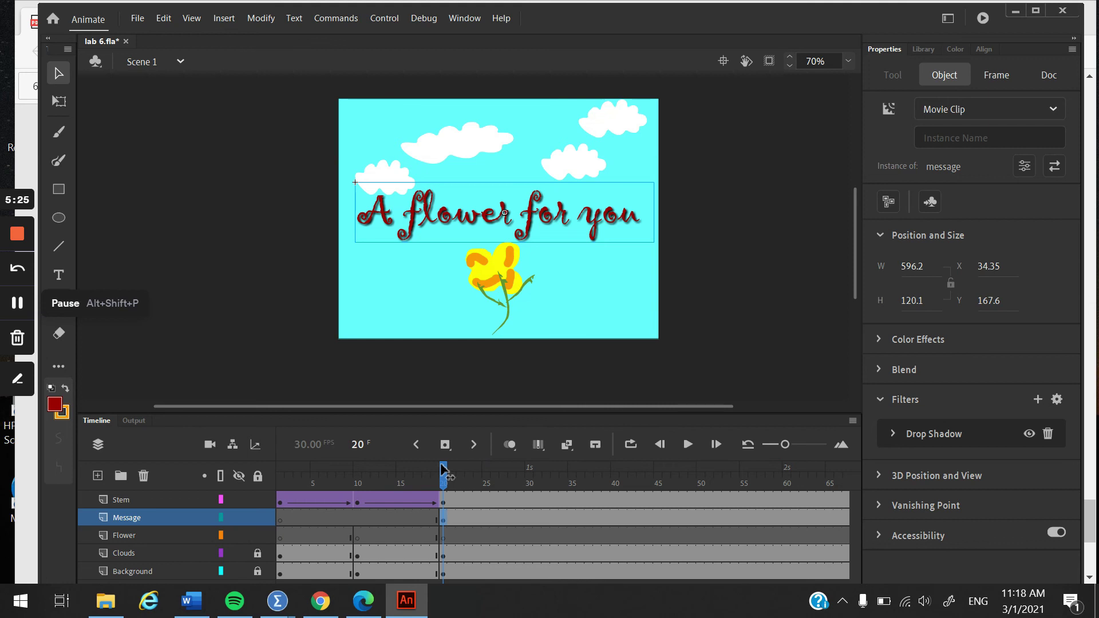
Rewind the timeline to frame 1 and play the animation to preview the flower and the shadowed message.
left_click_drag(444, 469, 246, 466)
left_click(689, 446)
left_click_drag(393, 441, 255, 444)
left_click(690, 445)
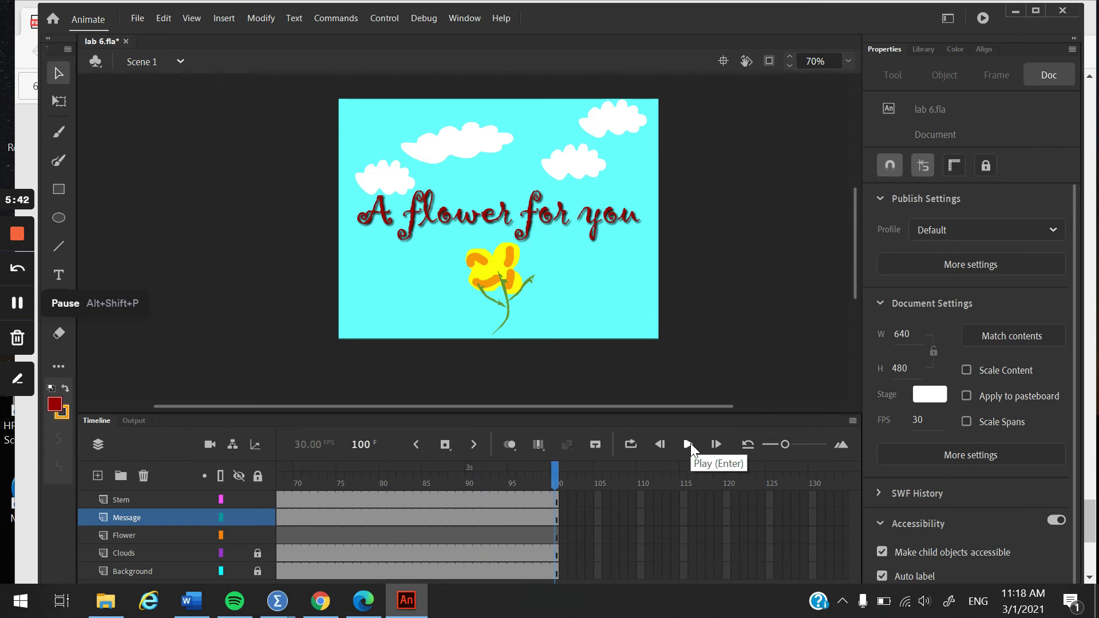
left_click(659, 444)
left_click(688, 443)
left_click(659, 445)
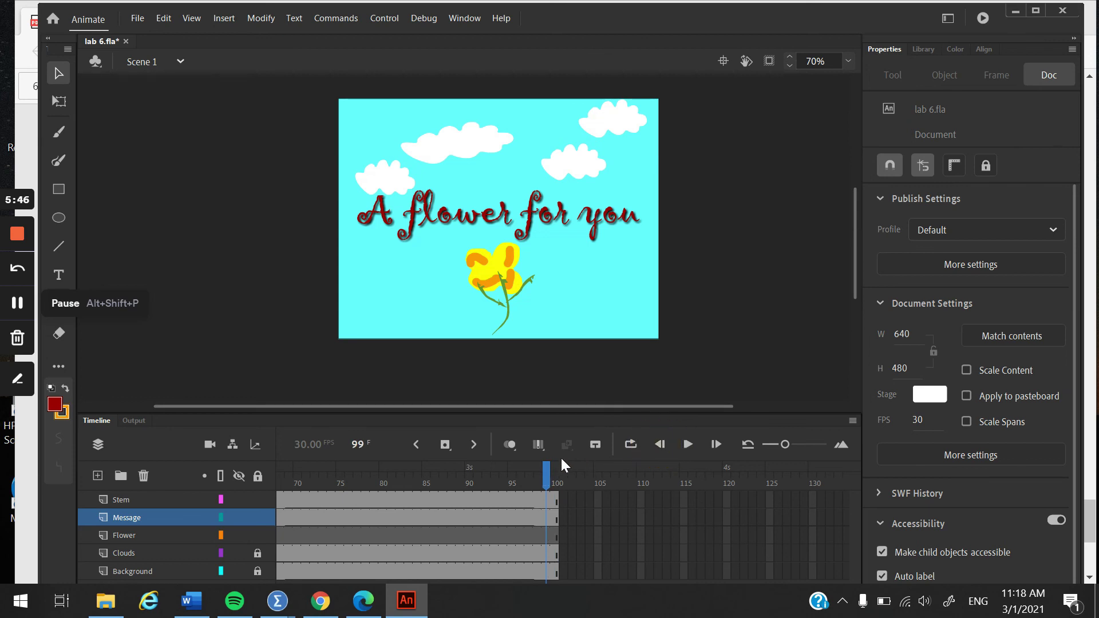
left_click_drag(542, 471, 10, 467)
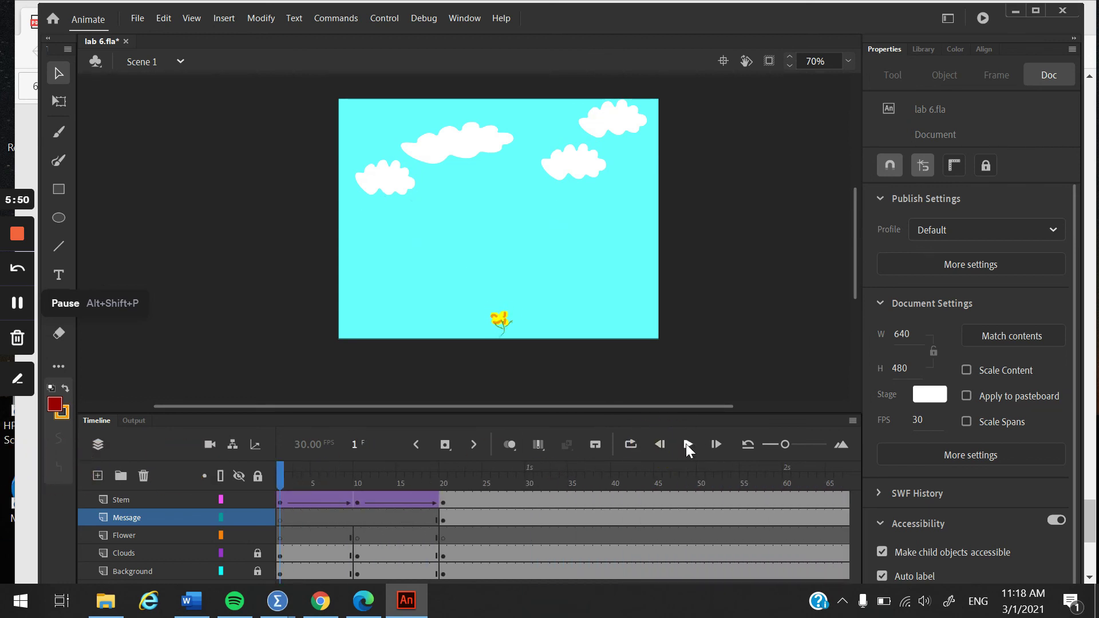
left_click(687, 445)
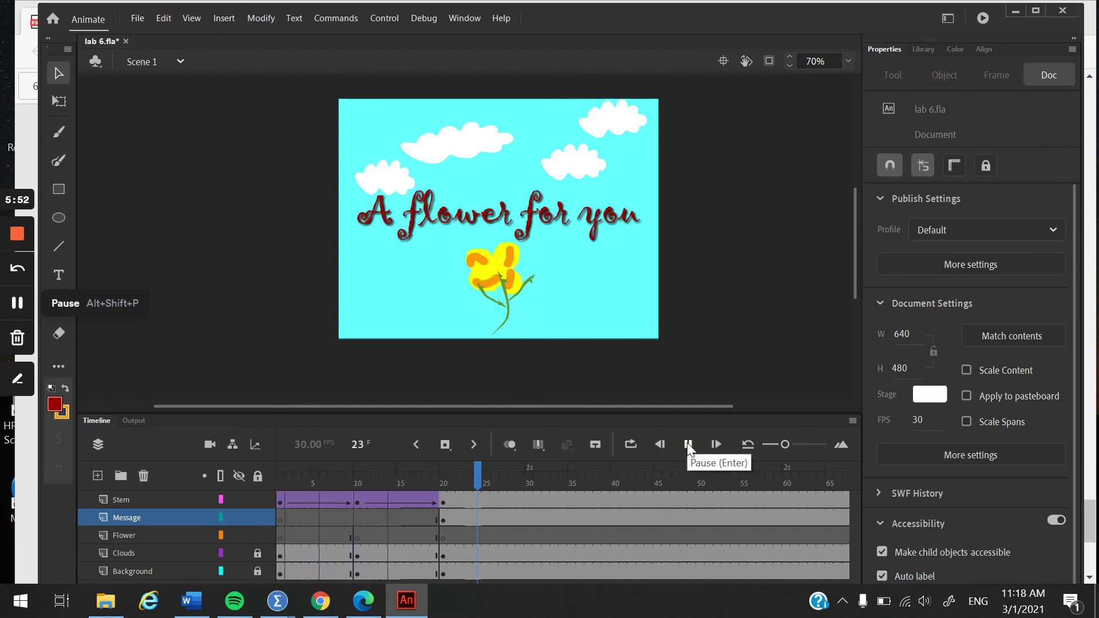
left_click(687, 442)
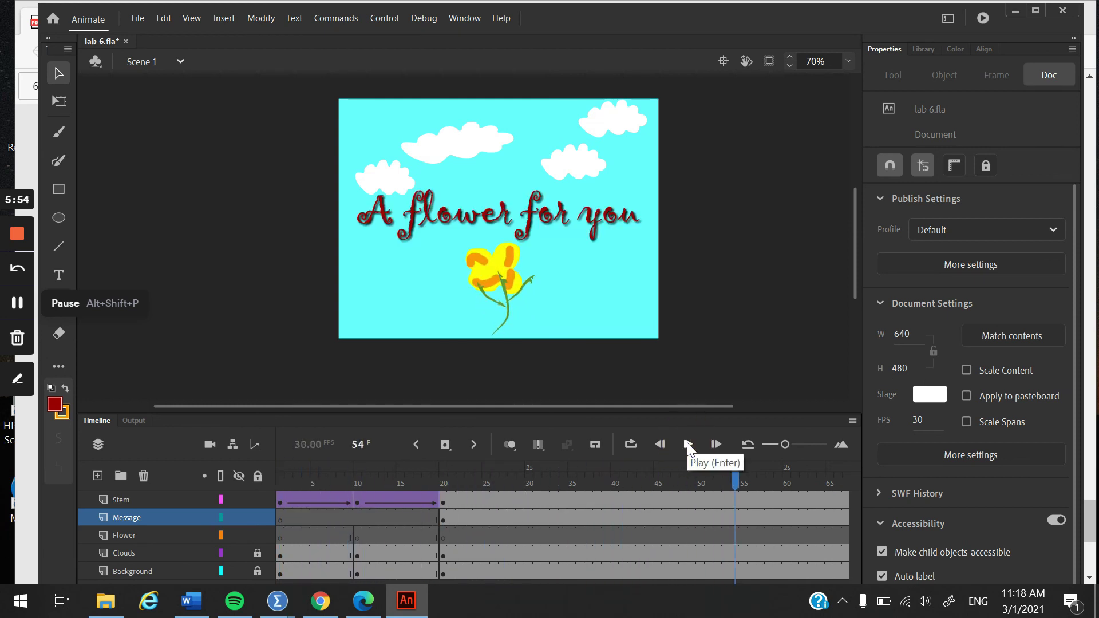
left_click(17, 302)
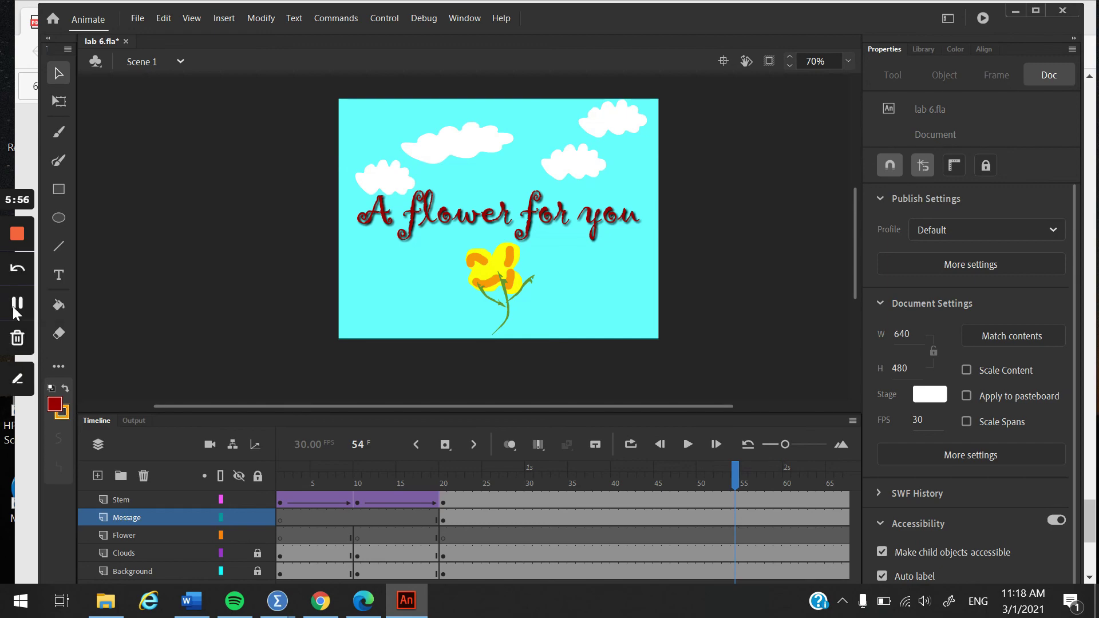